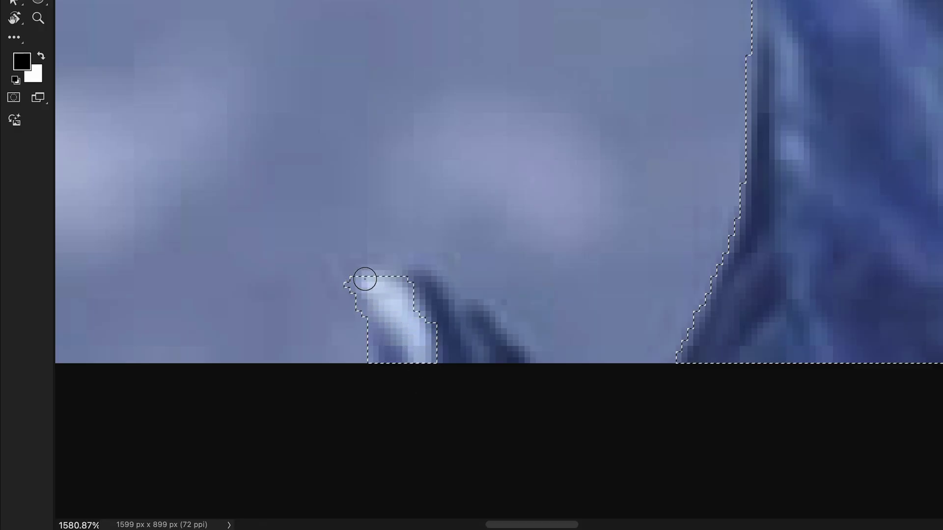
Mask the woman off her background, including the armor spike, and convert her layer to a smart object.
{"action": "mouse_move", "coordinate": [364, 278]}
{"action": "left_mouse_down"}
{"action": "mouse_move", "coordinate": [488, 349]}
{"action": "mouse_move", "coordinate": [398, 280]}
{"action": "left_mouse_up"}
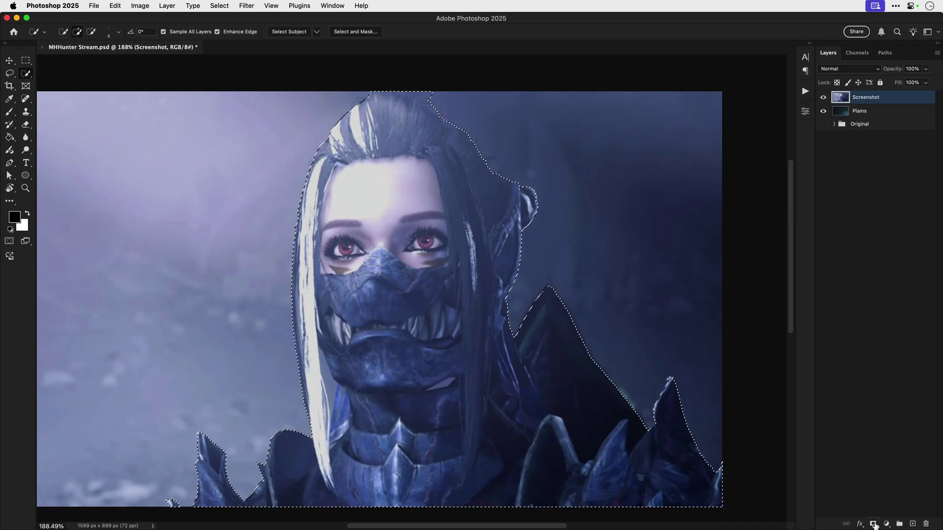
{"action": "left_click", "coordinate": [874, 525]}
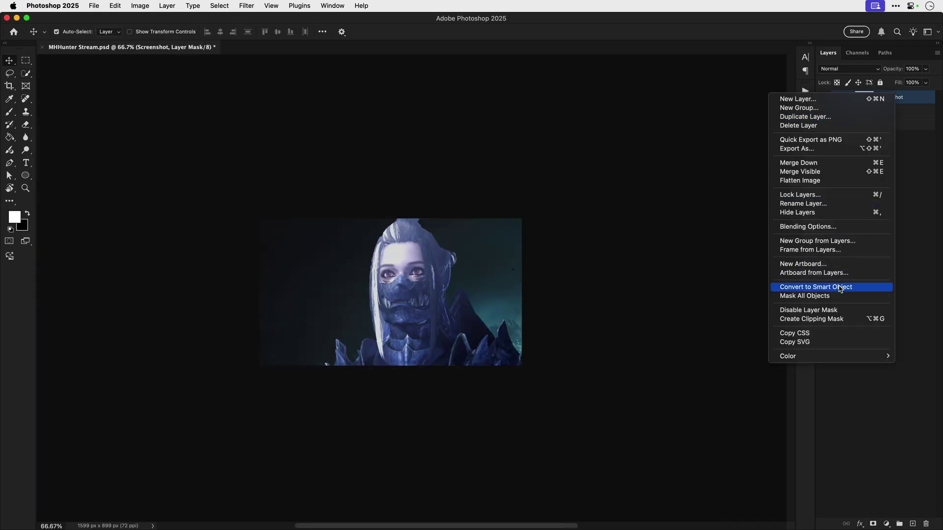
{"action": "left_click", "coordinate": [840, 287]}
Scale the Plains landscape layer down and move it left and up.
{"action": "key", "text": "super+t"}
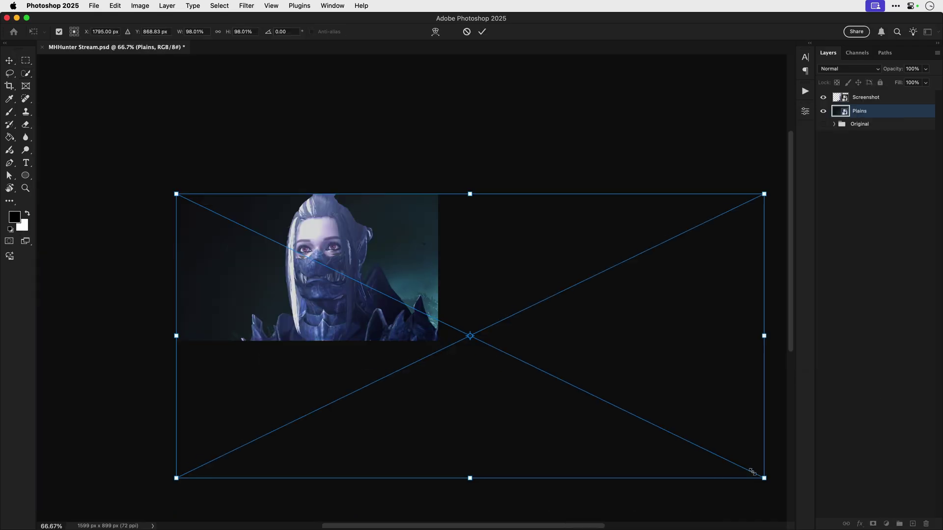
{"action": "left_click_drag", "start_coordinate": [761, 476], "coordinate": [522, 412]}
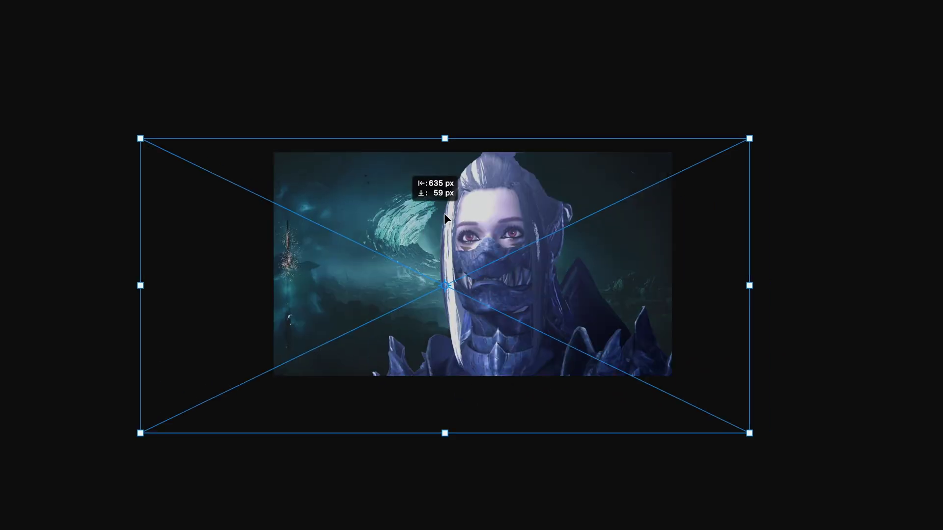
{"action": "mouse_move", "coordinate": [444, 218]}
{"action": "left_mouse_down"}
{"action": "mouse_move", "coordinate": [396, 208]}
{"action": "mouse_move", "coordinate": [441, 202]}
{"action": "mouse_move", "coordinate": [432, 210]}
{"action": "left_mouse_up"}
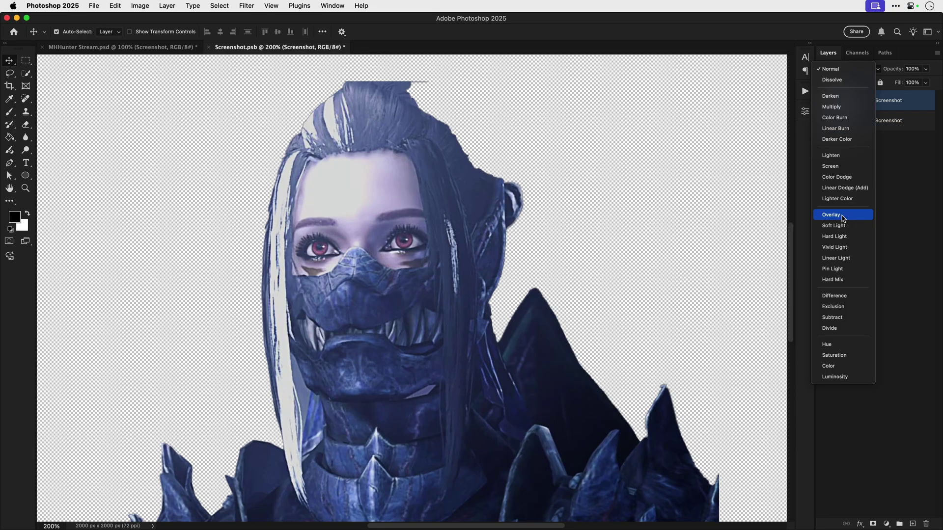
Set the duplicate to Overlay, paint out the mask's light-blue sliver, and Generative Fill 'hair' (variation 3).
{"action": "left_click", "coordinate": [843, 218]}
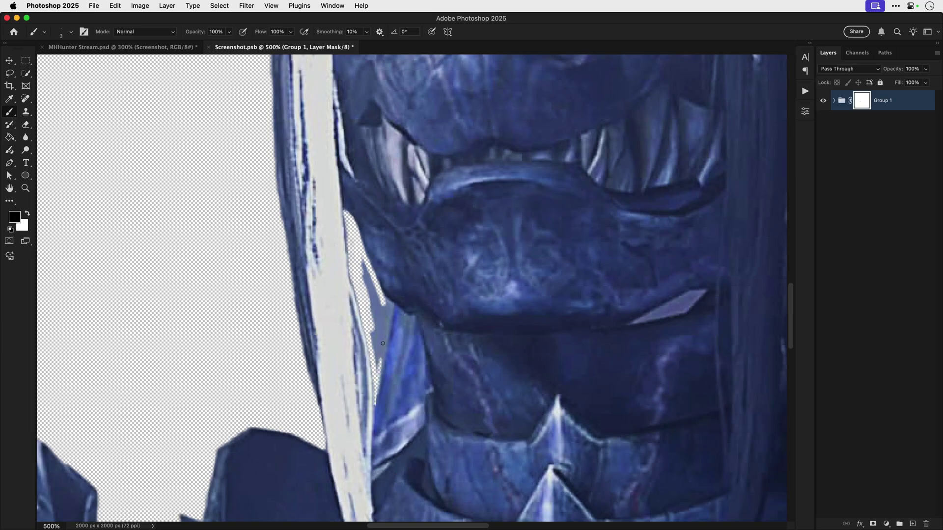
{"action": "key", "text": "bracketright"}
{"action": "key", "text": "bracketright"}
{"action": "mouse_move", "coordinate": [382, 343]}
{"action": "left_mouse_down"}
{"action": "mouse_move", "coordinate": [388, 304]}
{"action": "mouse_move", "coordinate": [383, 351]}
{"action": "mouse_move", "coordinate": [370, 333]}
{"action": "mouse_move", "coordinate": [384, 324]}
{"action": "mouse_move", "coordinate": [365, 279]}
{"action": "mouse_move", "coordinate": [385, 314]}
{"action": "left_mouse_up"}
{"action": "left_click_drag", "start_coordinate": [318, 254], "coordinate": [339, 287]}
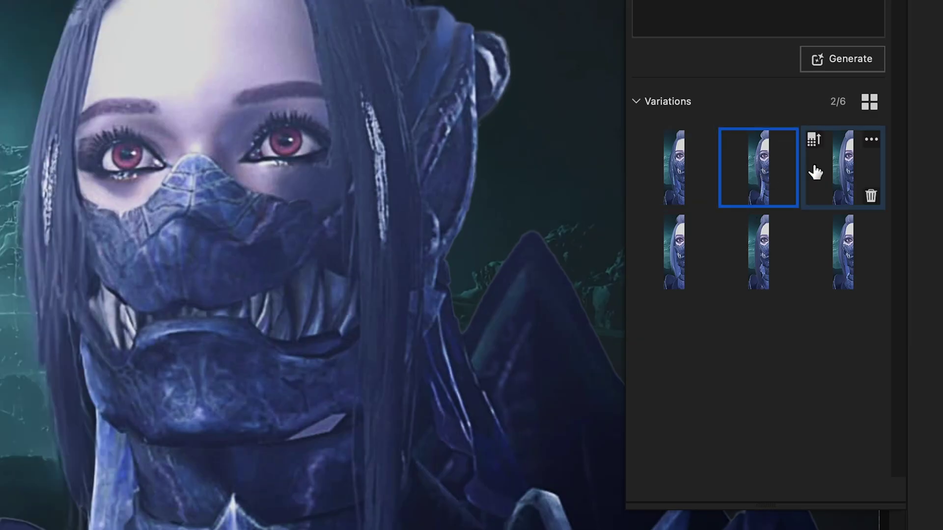
{"action": "left_click", "coordinate": [768, 246]}
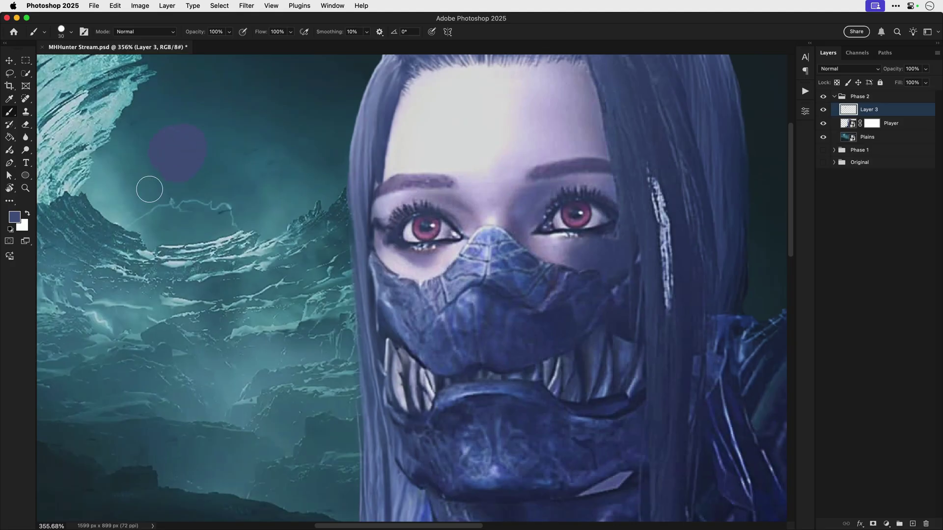
Dab swatches of the sampled hair blue, a lighter lavender and a dark navy on Layer 3.
{"action": "left_click", "coordinate": [127, 216]}
{"action": "left_click", "coordinate": [15, 217]}
{"action": "left_click", "coordinate": [850, 331]}
{"action": "left_click", "coordinate": [188, 221]}
{"action": "left_click", "coordinate": [14, 216]}
{"action": "left_click", "coordinate": [682, 391]}
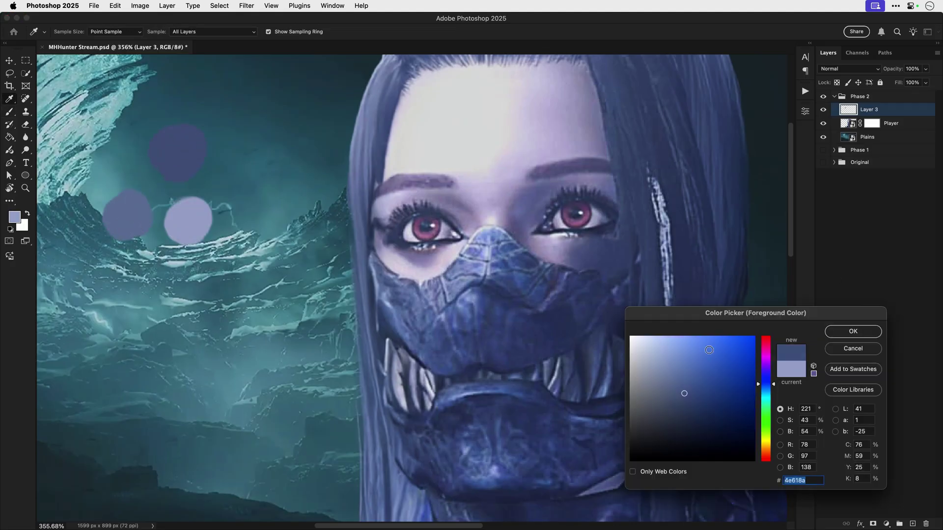
{"action": "left_click", "coordinate": [850, 331]}
{"action": "mouse_move", "coordinate": [243, 166]}
{"action": "left_mouse_down"}
{"action": "mouse_move", "coordinate": [244, 182]}
{"action": "mouse_move", "coordinate": [246, 161]}
{"action": "left_mouse_up"}
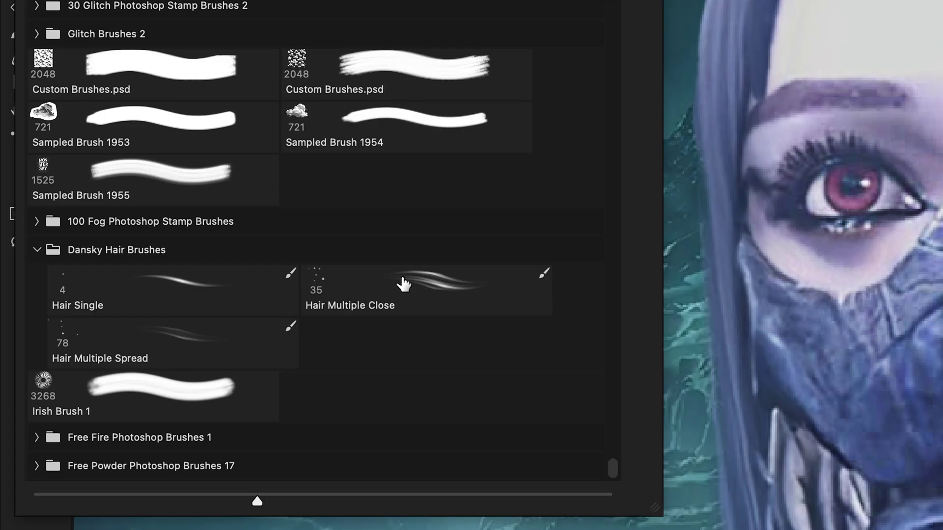
Paint strands beside the face and along the hairline with the Hair Multiple Close brush.
{"action": "double_click", "coordinate": [403, 283]}
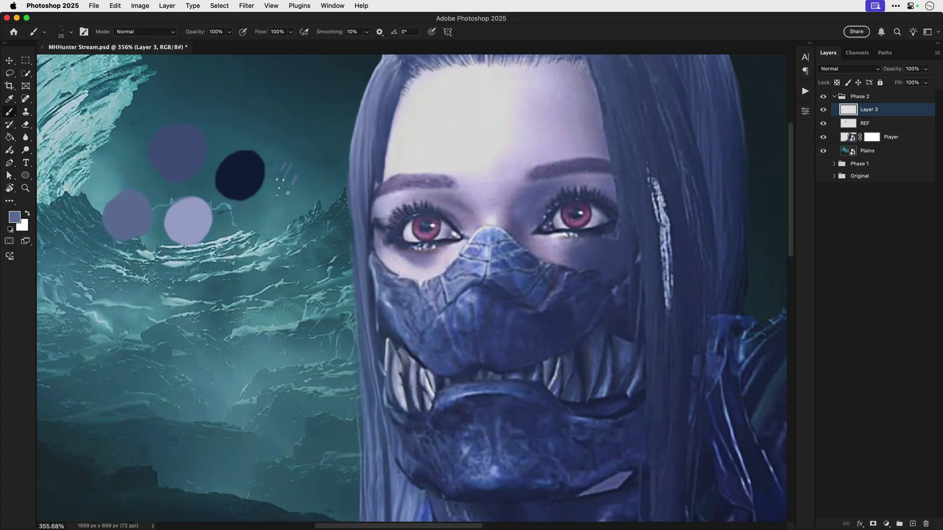
{"action": "mouse_move", "coordinate": [290, 176]}
{"action": "left_mouse_down"}
{"action": "mouse_move", "coordinate": [285, 283]}
{"action": "mouse_move", "coordinate": [285, 139]}
{"action": "mouse_move", "coordinate": [318, 113]}
{"action": "mouse_move", "coordinate": [301, 183]}
{"action": "mouse_move", "coordinate": [333, 234]}
{"action": "mouse_move", "coordinate": [312, 180]}
{"action": "mouse_move", "coordinate": [338, 222]}
{"action": "left_mouse_up"}
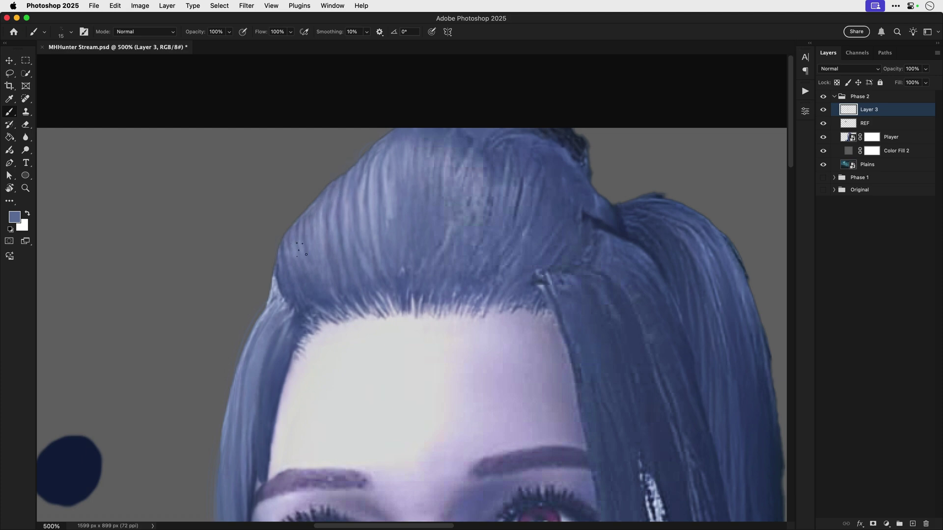
{"action": "scroll", "coordinate": [301, 250], "scroll_direction": "right", "scroll_amount": 5}
{"action": "left_click_drag", "start_coordinate": [386, 188], "coordinate": [446, 216]}
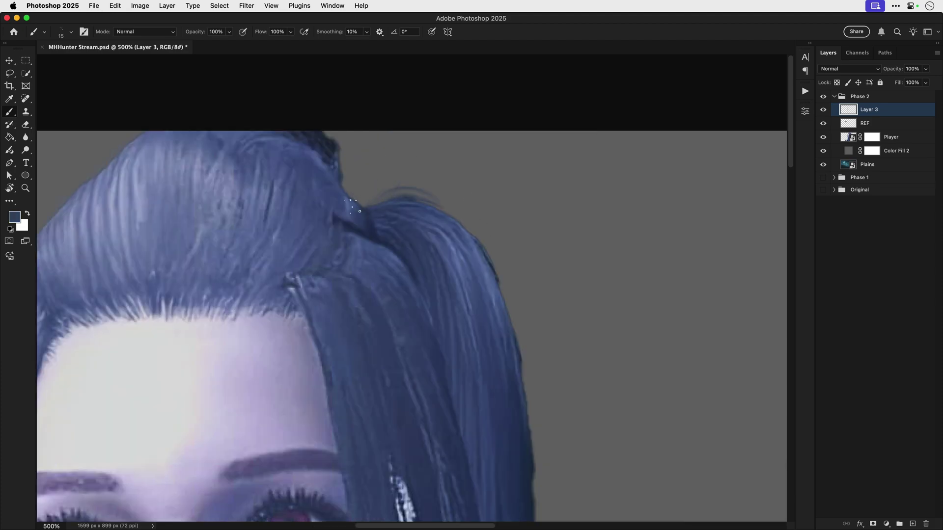
{"action": "scroll", "coordinate": [348, 200], "scroll_direction": "right", "scroll_amount": 3}
{"action": "scroll", "coordinate": [347, 200], "scroll_direction": "down", "scroll_amount": 3}
Rotate the view down the ponytail and remove the long dark hair stroke.
{"action": "key", "text": "r"}
{"action": "left_click_drag", "start_coordinate": [347, 200], "coordinate": [430, 230]}
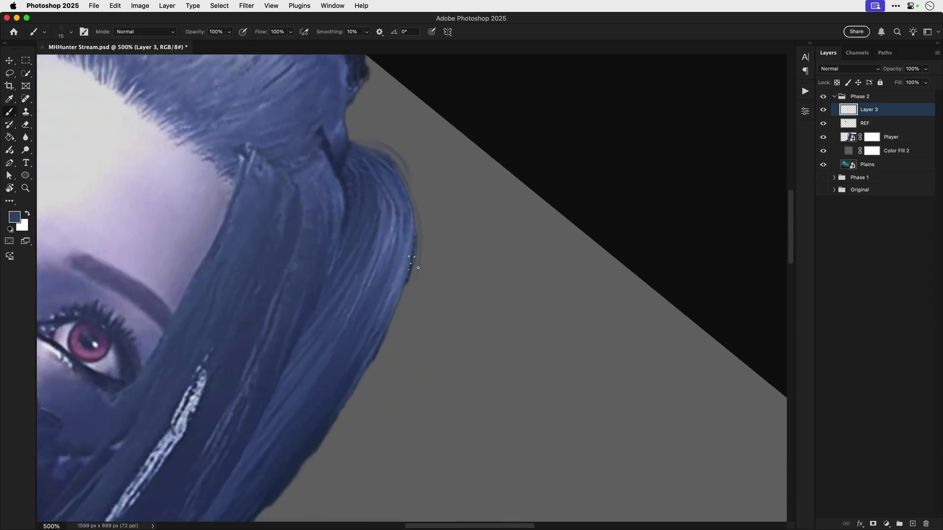
{"action": "left_click_drag", "start_coordinate": [393, 339], "coordinate": [450, 241]}
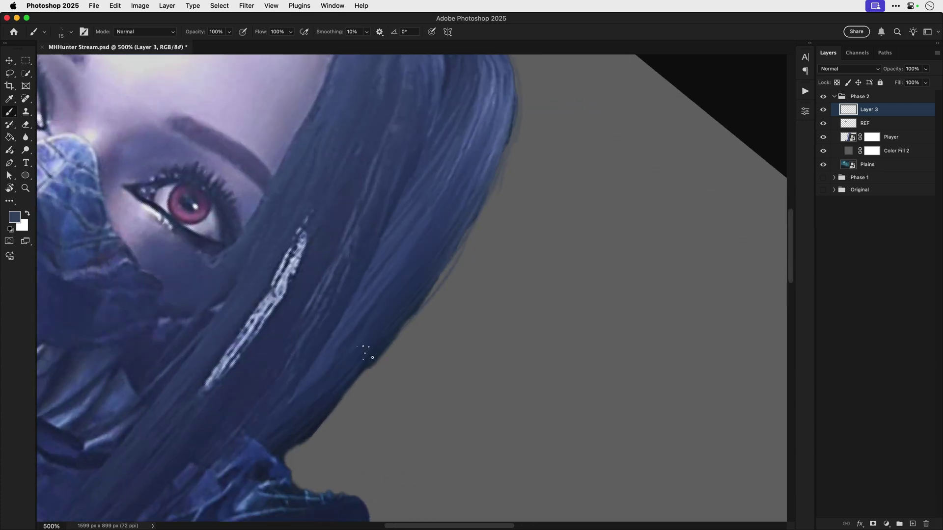
{"action": "left_click_drag", "start_coordinate": [366, 351], "coordinate": [406, 280]}
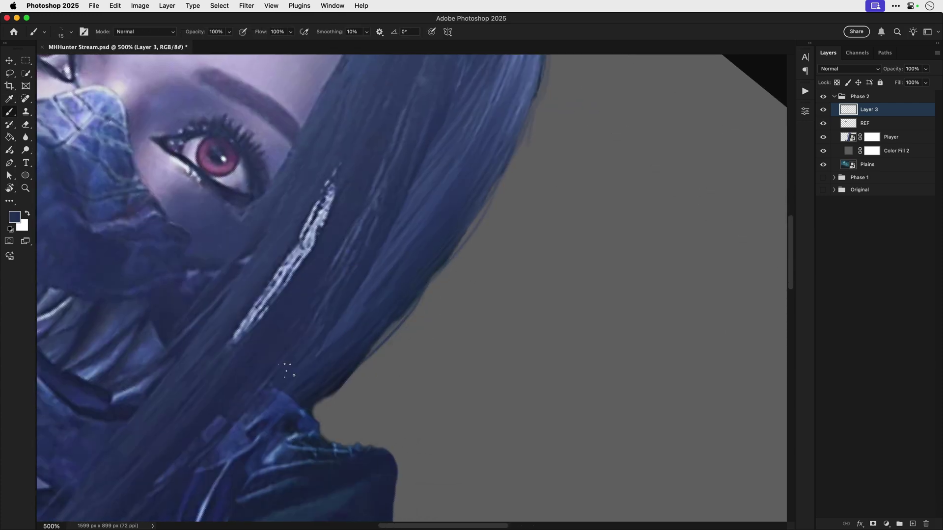
{"action": "scroll", "coordinate": [371, 332], "scroll_direction": "down", "scroll_amount": 3}
{"action": "scroll", "coordinate": [370, 332], "scroll_direction": "left", "scroll_amount": 2}
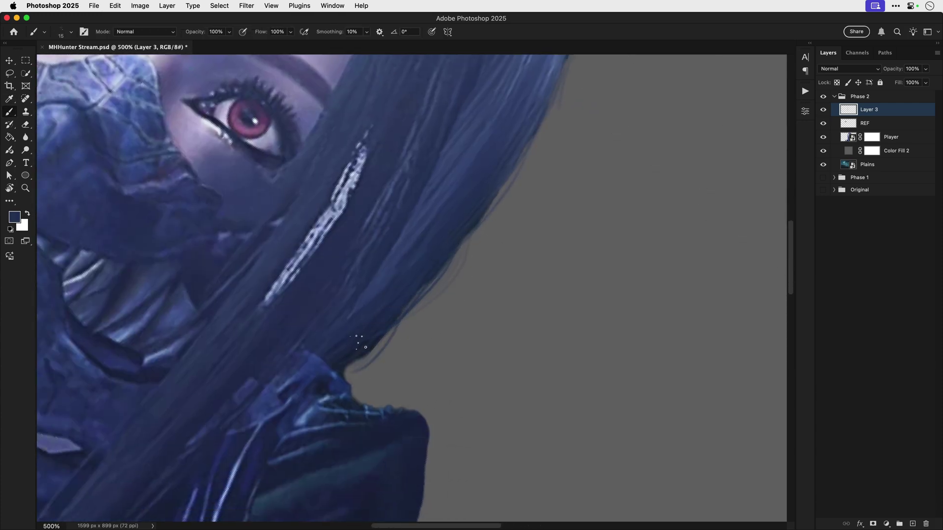
{"action": "key", "text": "super+z"}
{"action": "key", "text": "super+shift+z"}
{"action": "key", "text": "super+z"}
{"action": "scroll", "coordinate": [464, 235], "scroll_direction": "up", "scroll_amount": 5}
{"action": "scroll", "coordinate": [465, 235], "scroll_direction": "right", "scroll_amount": 4}
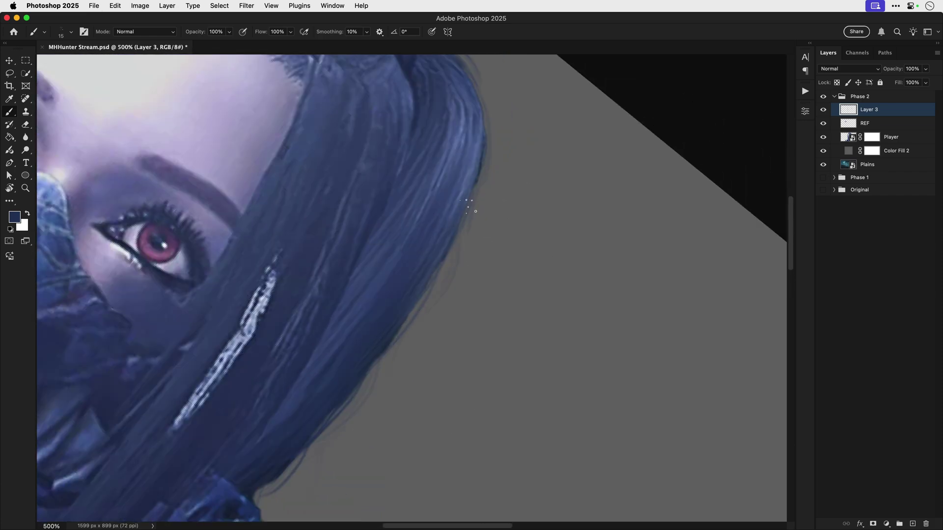
{"action": "scroll", "coordinate": [468, 206], "scroll_direction": "up", "scroll_amount": 2}
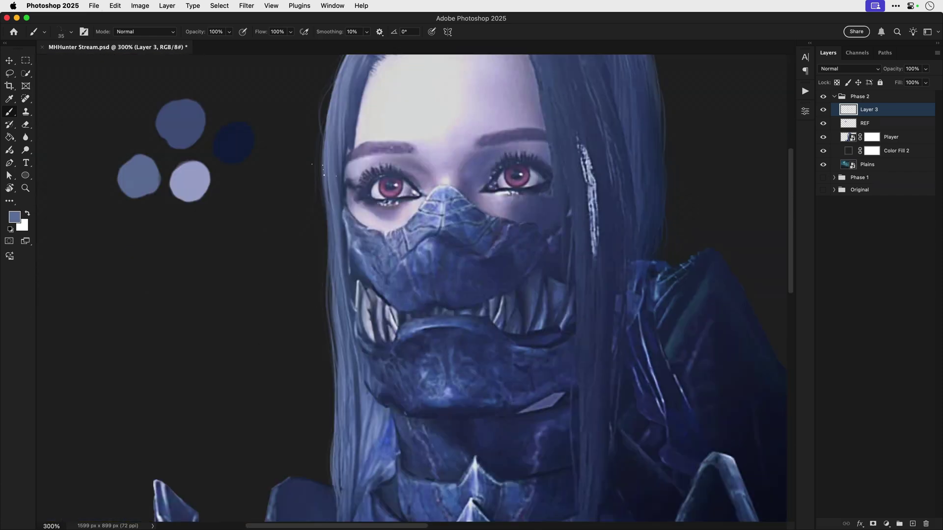
{"action": "scroll", "coordinate": [343, 265], "scroll_direction": "down", "scroll_amount": 3}
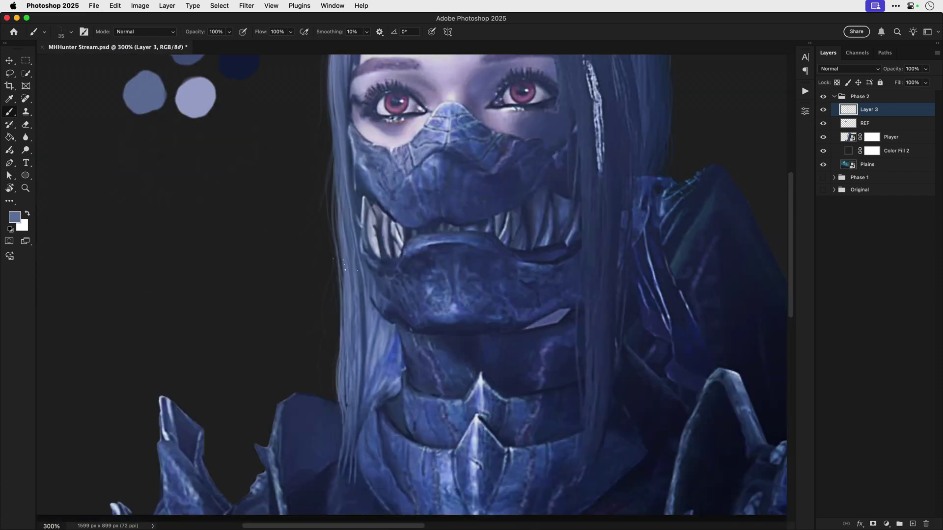
{"action": "scroll", "coordinate": [346, 265], "scroll_direction": "up", "scroll_amount": 6}
{"action": "scroll", "coordinate": [345, 265], "scroll_direction": "right", "scroll_amount": 1}
{"action": "scroll", "coordinate": [496, 181], "scroll_direction": "right", "scroll_amount": 5}
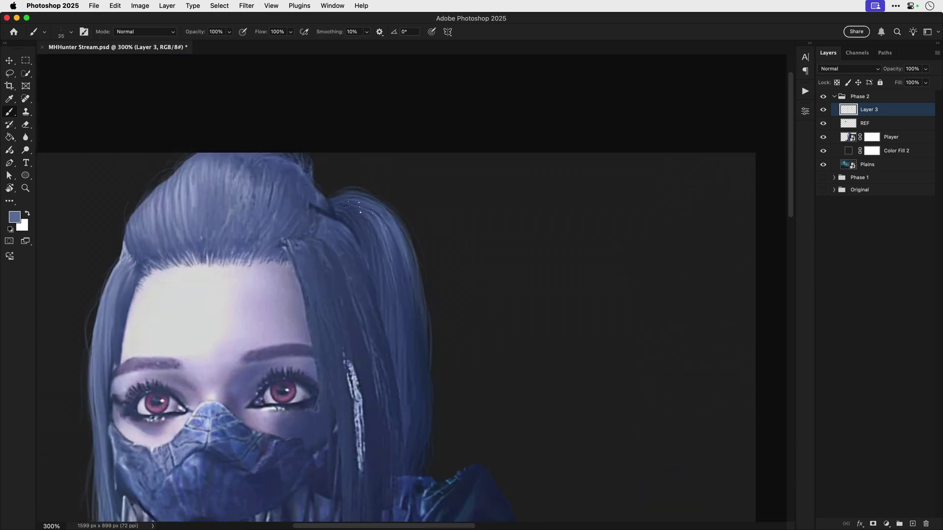
{"action": "scroll", "coordinate": [425, 331], "scroll_direction": "down", "scroll_amount": 3}
Select the Hair brush - A+ preset.
{"action": "right_click", "coordinate": [492, 231]}
{"action": "left_click", "coordinate": [147, 297]}
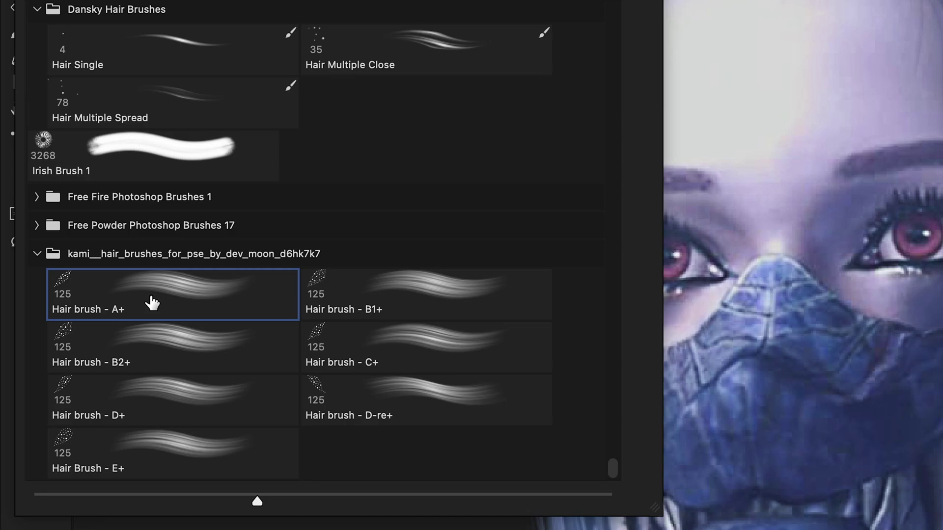
{"action": "key", "text": "Return"}
{"action": "scroll", "coordinate": [296, 120], "scroll_direction": "down", "scroll_amount": 4}
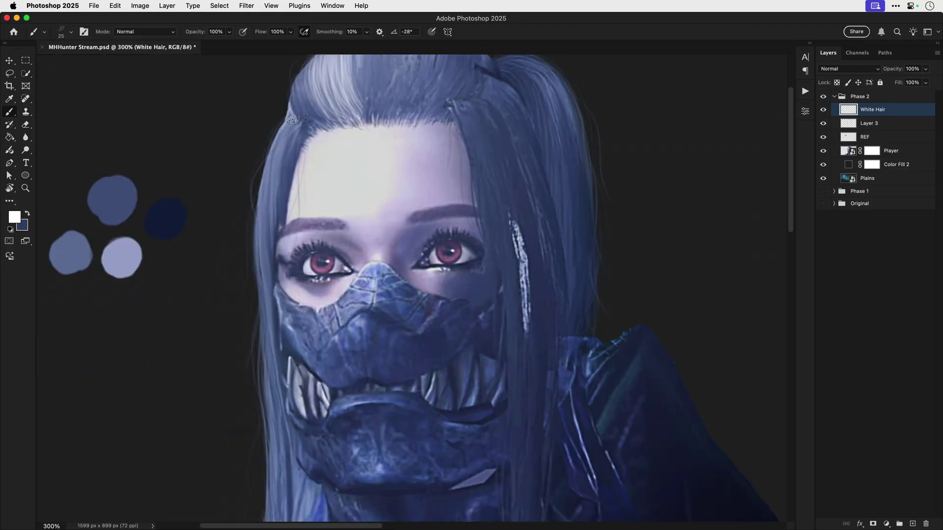
Enable Transfer in Brush Settings with opacity controlled by Pen Pressure.
{"action": "key", "text": "F5"}
{"action": "left_click", "coordinate": [639, 217]}
{"action": "left_click", "coordinate": [738, 209]}
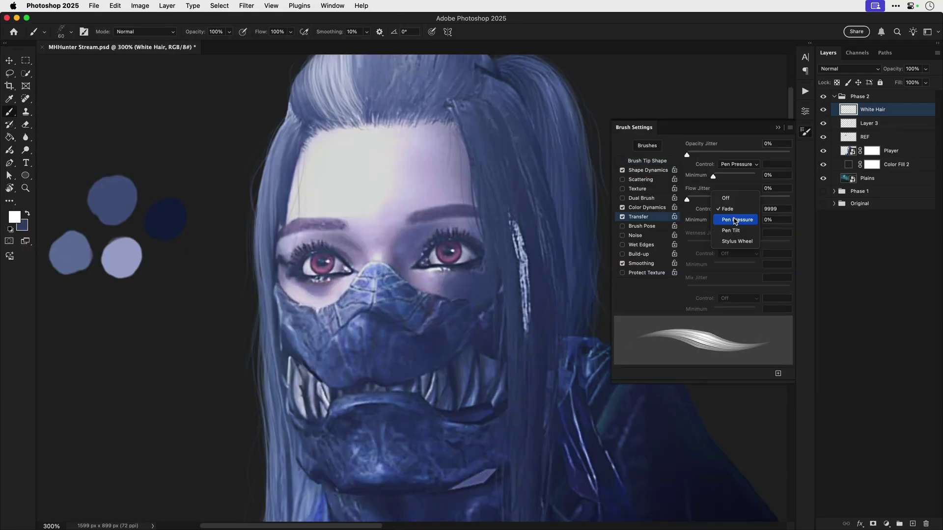
{"action": "left_click", "coordinate": [736, 215]}
{"action": "scroll", "coordinate": [271, 221], "scroll_direction": "down", "scroll_amount": 2}
{"action": "scroll", "coordinate": [271, 221], "scroll_direction": "down", "scroll_amount": 2}
{"action": "scroll", "coordinate": [271, 221], "scroll_direction": "down", "scroll_amount": 3}
Paint a thin pale strand with a fine brush, then hide White Hair to compare.
{"action": "key", "text": "bracketleft"}
{"action": "key", "text": "bracketleft"}
{"action": "key", "text": "bracketleft"}
{"action": "key", "text": "bracketleft"}
{"action": "key", "text": "bracketleft"}
{"action": "key", "text": "bracketleft"}
{"action": "key", "text": "bracketleft"}
{"action": "key", "text": "bracketleft"}
{"action": "key", "text": "bracketleft"}
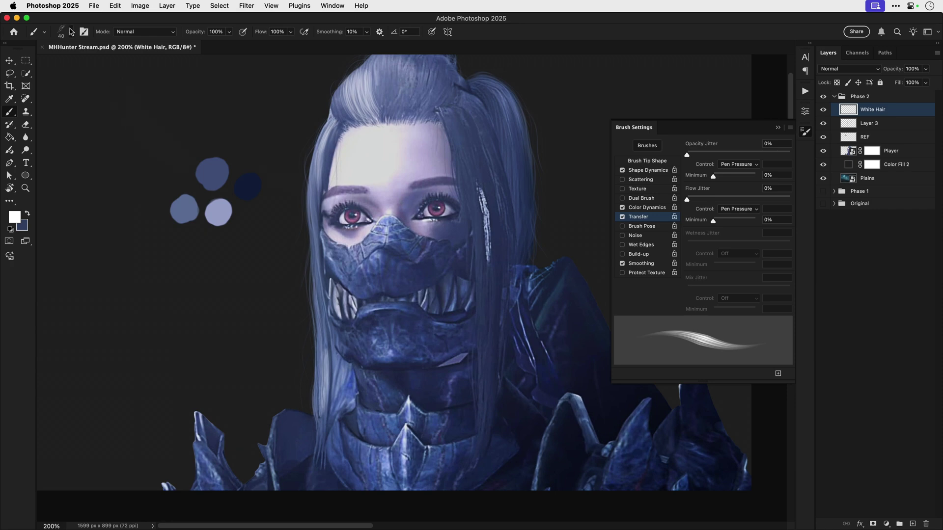
{"action": "scroll", "coordinate": [307, 232], "scroll_direction": "up", "scroll_amount": 3}
{"action": "left_click_drag", "start_coordinate": [298, 173], "coordinate": [292, 273]}
{"action": "scroll", "coordinate": [312, 164], "scroll_direction": "down", "scroll_amount": 8}
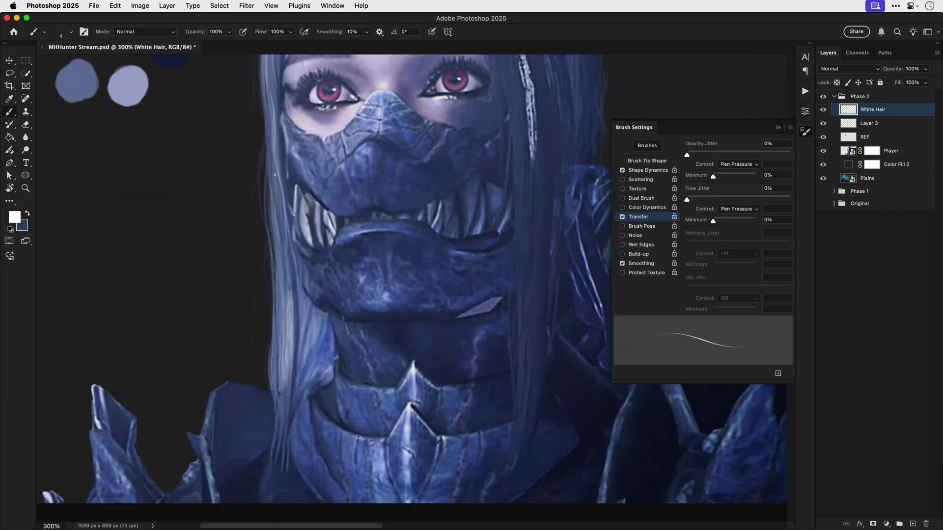
{"action": "key", "text": "super+minus"}
{"action": "left_click", "coordinate": [823, 110]}
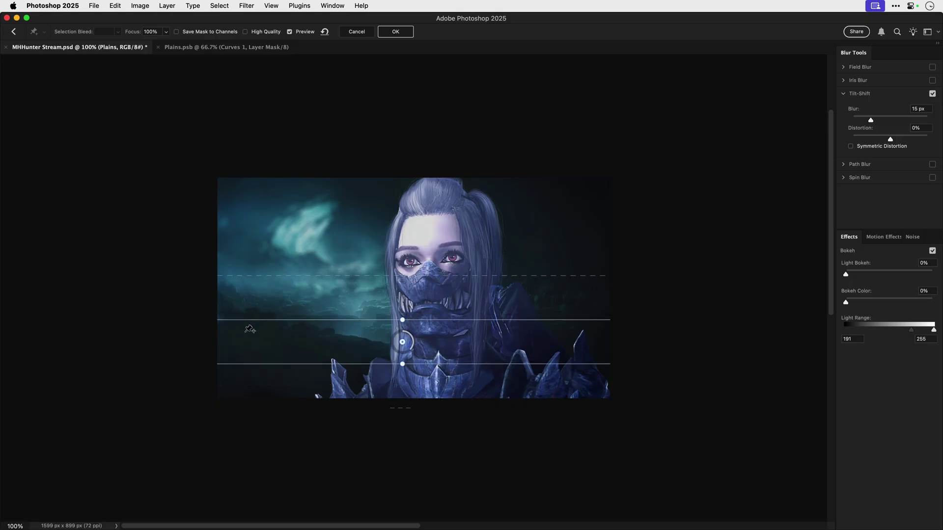
Move the tilt-shift focus band down over the woman and angle its focus lines.
{"action": "mouse_move", "coordinate": [402, 342]}
{"action": "left_mouse_down"}
{"action": "mouse_move", "coordinate": [400, 366]}
{"action": "mouse_move", "coordinate": [388, 339]}
{"action": "mouse_move", "coordinate": [394, 343]}
{"action": "left_mouse_up"}
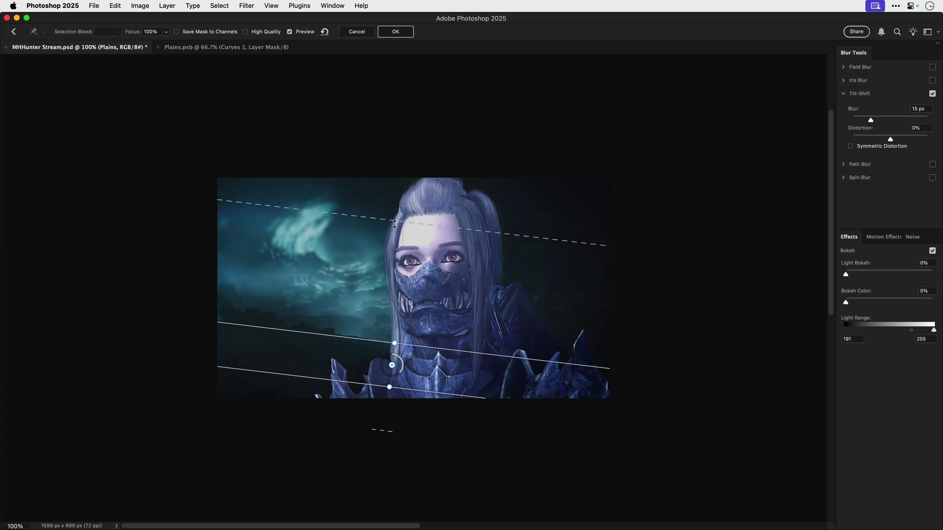
{"action": "left_click_drag", "start_coordinate": [392, 365], "coordinate": [388, 388]}
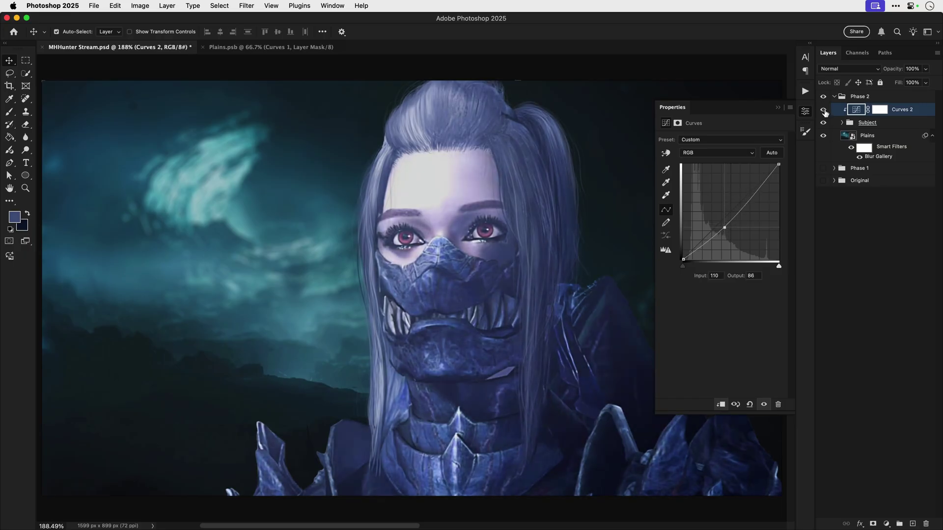
In Curves 2, pull the Blue midtones down slightly and add a point on the Green curve.
{"action": "left_click", "coordinate": [717, 153]}
{"action": "left_click", "coordinate": [697, 186]}
{"action": "mouse_move", "coordinate": [736, 217]}
{"action": "left_mouse_down"}
{"action": "mouse_move", "coordinate": [742, 236]}
{"action": "mouse_move", "coordinate": [735, 217]}
{"action": "left_mouse_up"}
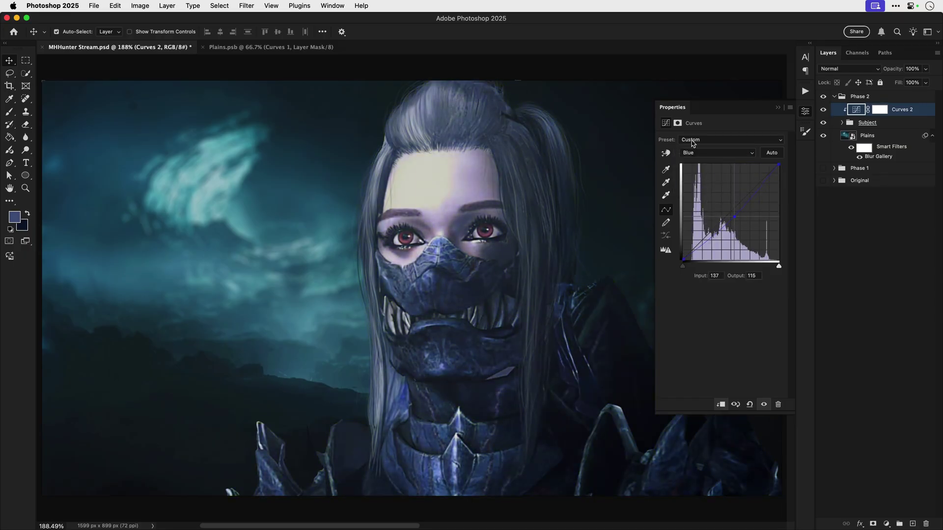
{"action": "left_click", "coordinate": [702, 153]}
{"action": "left_click", "coordinate": [693, 142]}
{"action": "left_click", "coordinate": [731, 210]}
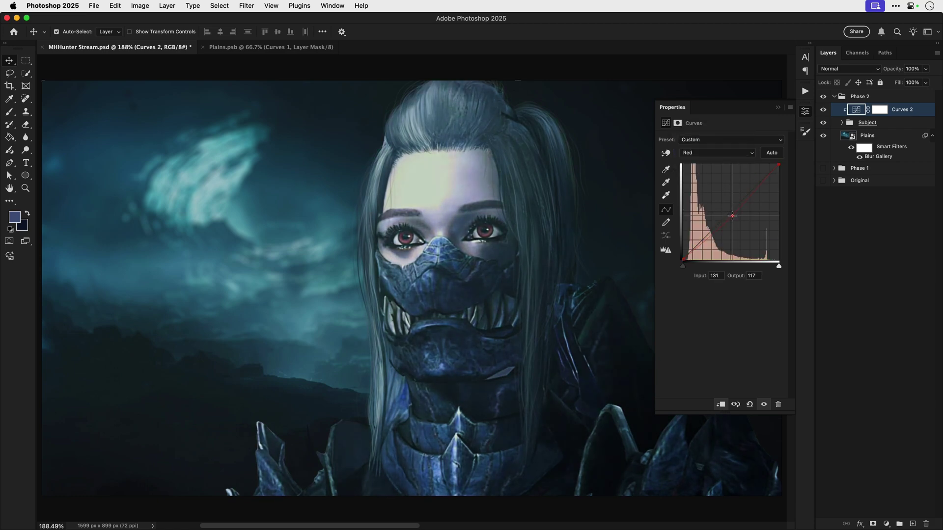
Add a Hue/Saturation layer on the Phase 2 group with Saturation -100.
{"action": "left_click", "coordinate": [859, 96]}
{"action": "left_click", "coordinate": [886, 524]}
{"action": "left_click", "coordinate": [883, 453]}
{"action": "left_click_drag", "start_coordinate": [683, 195], "coordinate": [643, 196]}
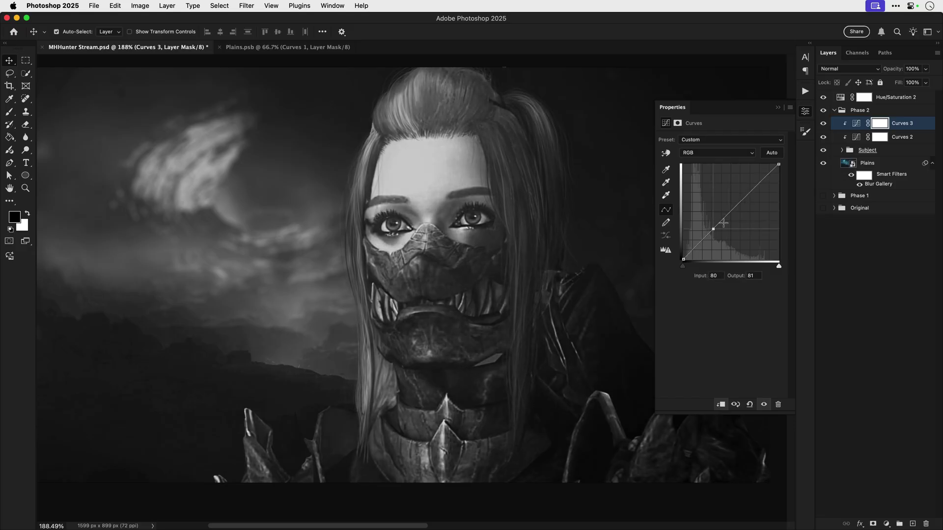
Darken the composite with two points on Curves 3, toggling it off and on to compare.
{"action": "mouse_move", "coordinate": [682, 260]}
{"action": "left_mouse_down"}
{"action": "mouse_move", "coordinate": [703, 260]}
{"action": "mouse_move", "coordinate": [682, 261]}
{"action": "mouse_move", "coordinate": [684, 243]}
{"action": "mouse_move", "coordinate": [683, 268]}
{"action": "left_mouse_up"}
{"action": "left_click_drag", "start_coordinate": [724, 232], "coordinate": [720, 227]}
{"action": "left_click", "coordinate": [743, 199]}
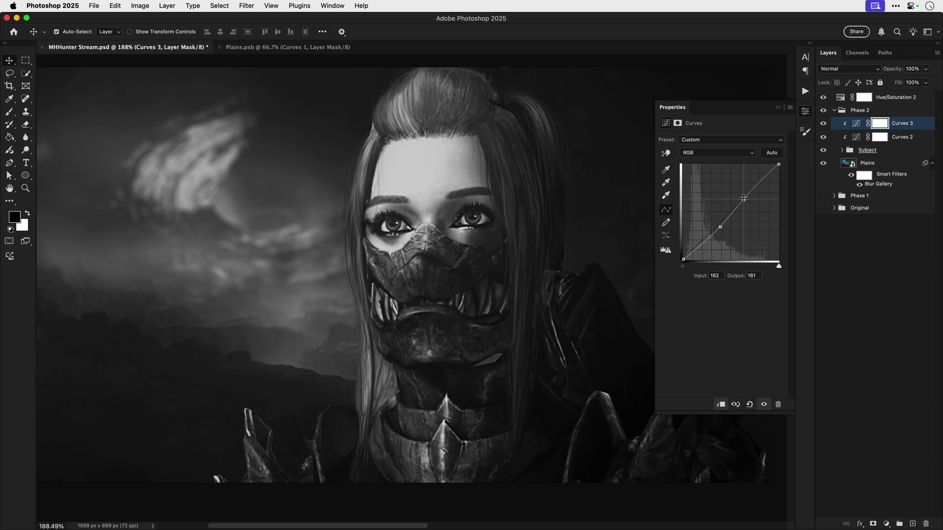
{"action": "left_click", "coordinate": [823, 124]}
{"action": "left_click", "coordinate": [824, 124]}
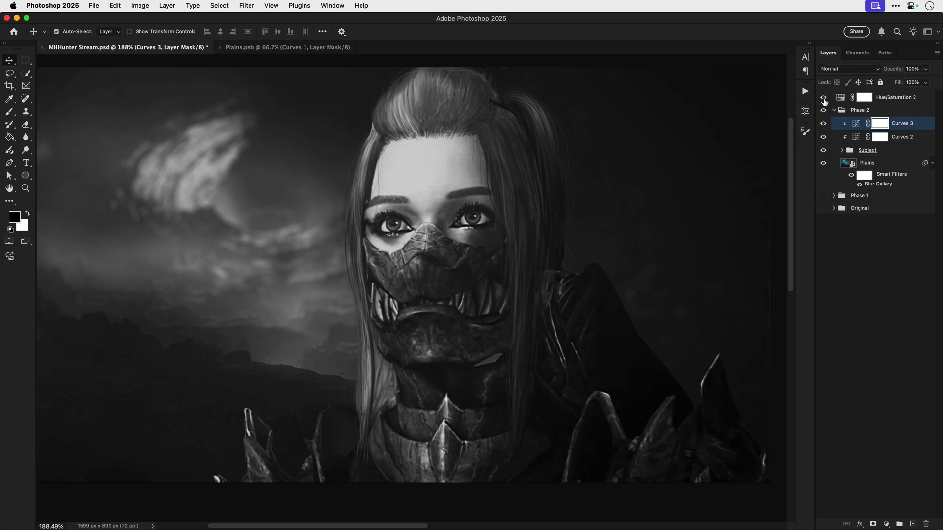
Hide Hue/Saturation 2 and paint green into both irises.
{"action": "left_click", "coordinate": [823, 98]}
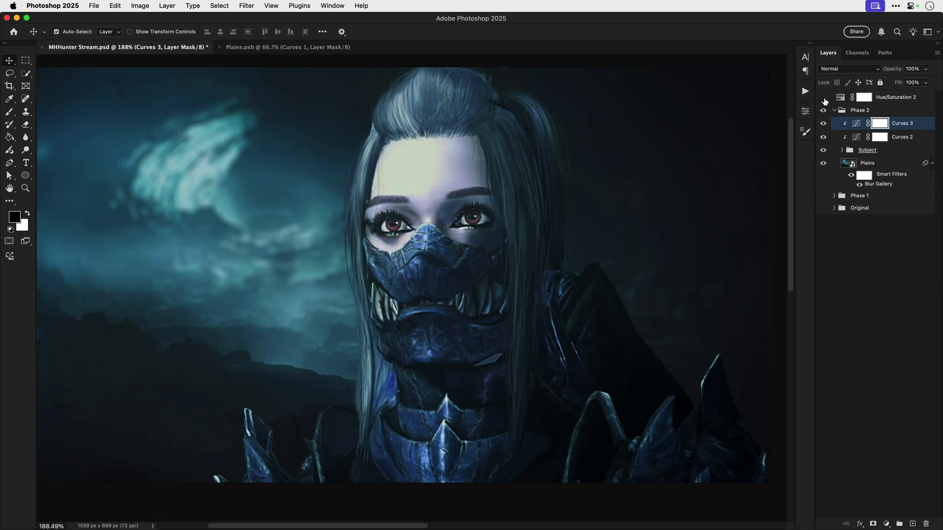
{"action": "left_click_drag", "start_coordinate": [393, 243], "coordinate": [410, 245]}
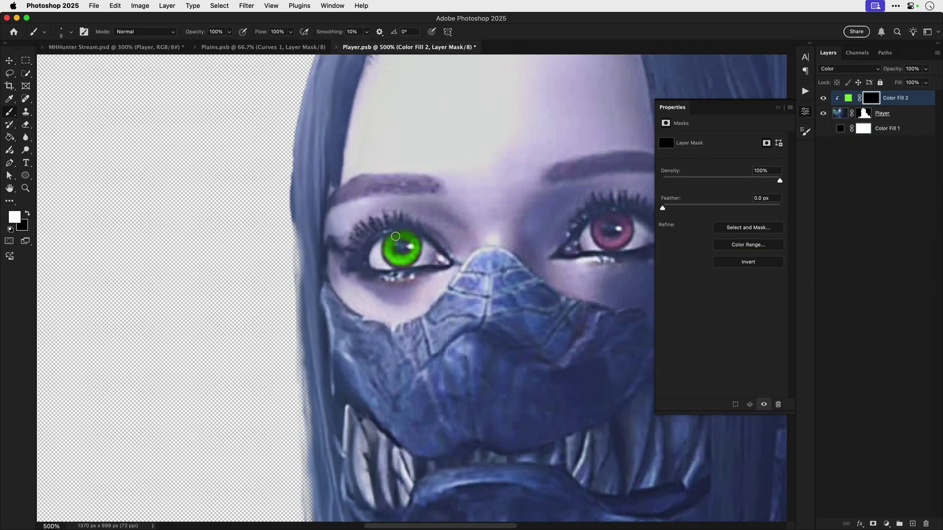
{"action": "mouse_move", "coordinate": [602, 236]}
{"action": "left_mouse_down"}
{"action": "mouse_move", "coordinate": [625, 224]}
{"action": "mouse_move", "coordinate": [596, 236]}
{"action": "left_mouse_up"}
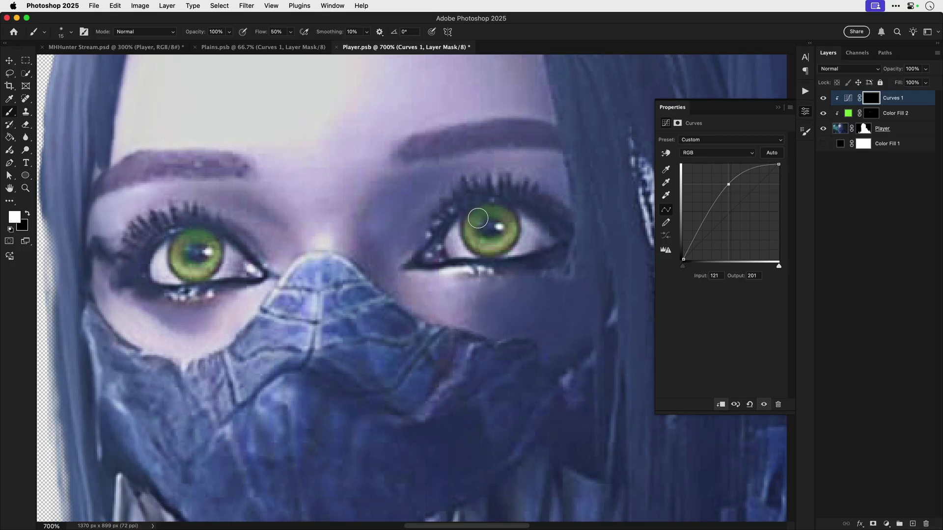
Brighten both irises by painting on the Curves 1 mask.
{"action": "left_click", "coordinate": [480, 223]}
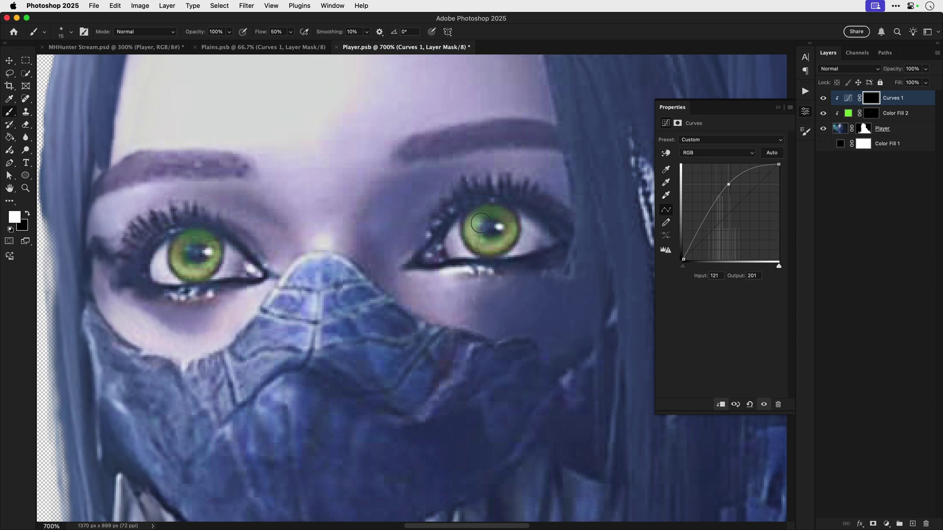
{"action": "mouse_move", "coordinate": [477, 219]}
{"action": "left_mouse_down"}
{"action": "mouse_move", "coordinate": [488, 243]}
{"action": "mouse_move", "coordinate": [500, 227]}
{"action": "left_mouse_up"}
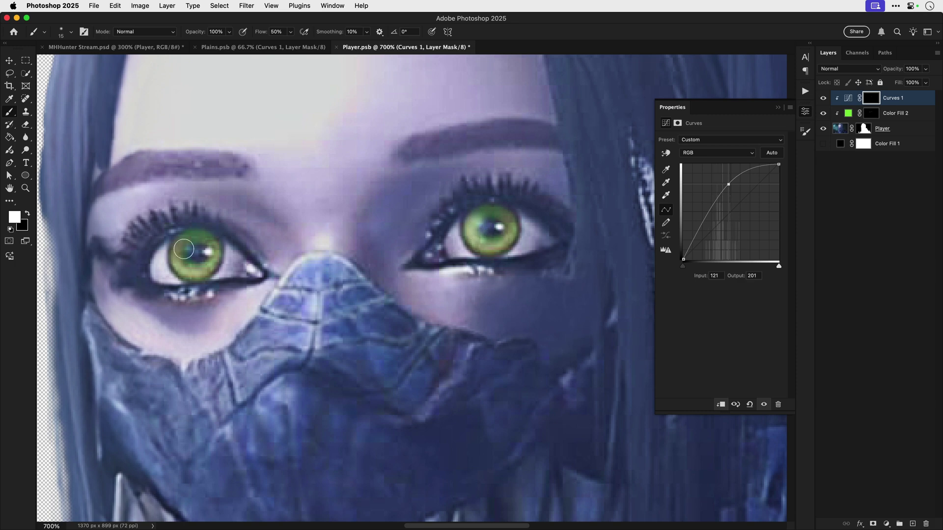
{"action": "left_click_drag", "start_coordinate": [182, 253], "coordinate": [199, 251]}
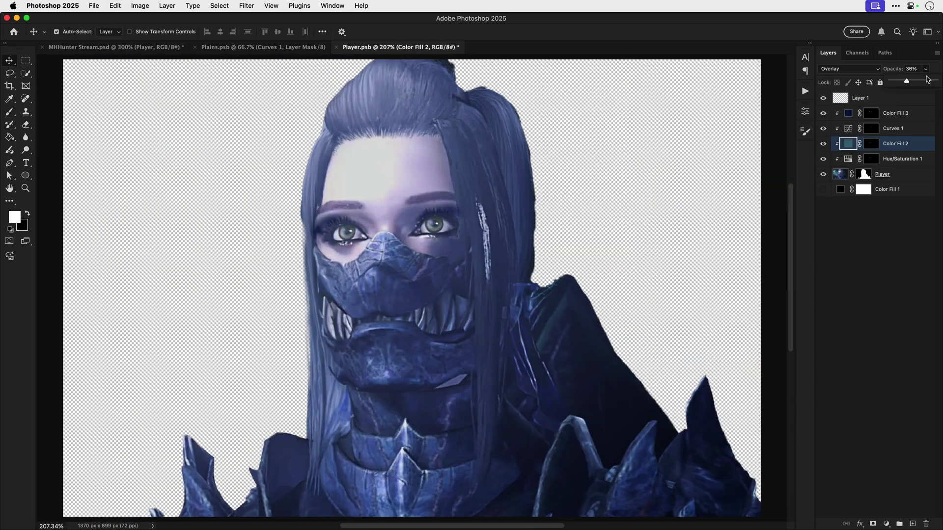
Change the Color Fill 2 eye colour to a soft light blue, #5f89aa.
{"action": "left_click", "coordinate": [849, 144]}
{"action": "double_click", "coordinate": [850, 144]}
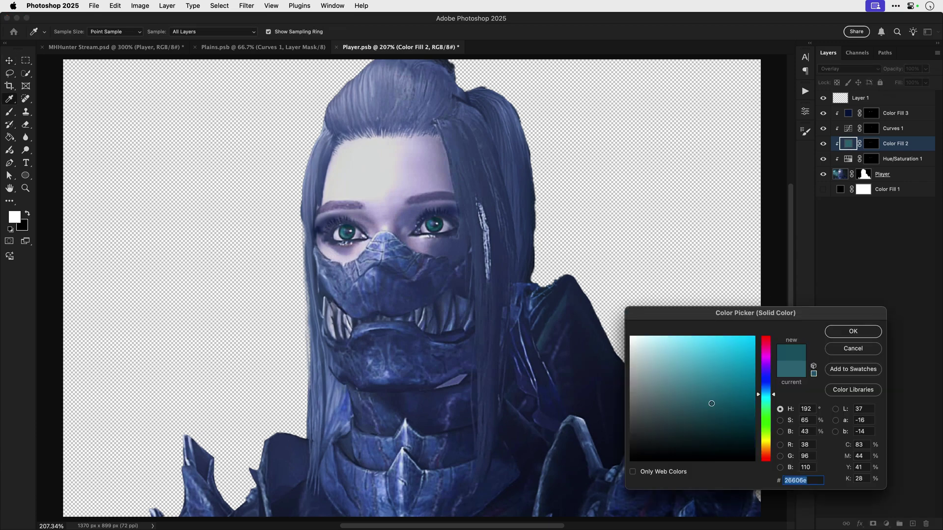
{"action": "left_click", "coordinate": [766, 389]}
{"action": "left_click_drag", "start_coordinate": [706, 378], "coordinate": [679, 382]}
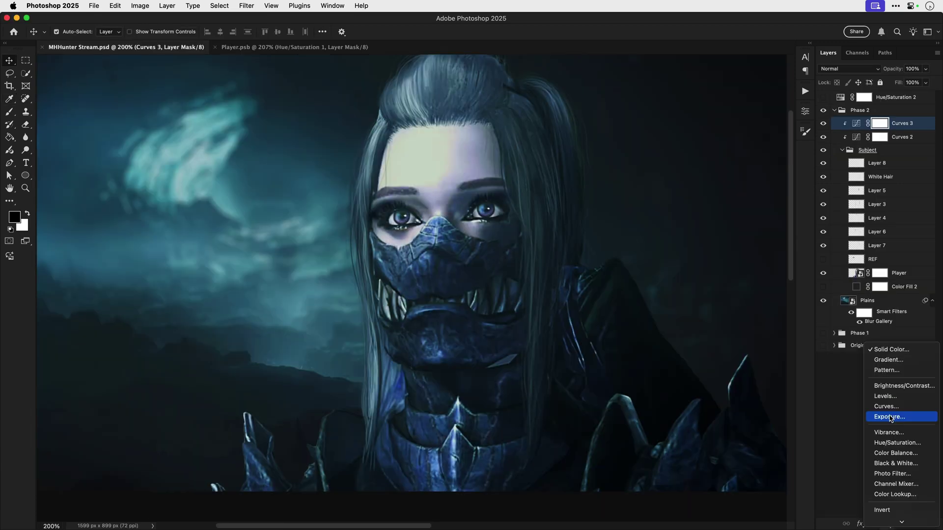
Add an Exposure adjustment with Exposure -2.09 and Gamma 0.57.
{"action": "left_click", "coordinate": [890, 417]}
{"action": "left_click", "coordinate": [712, 162]}
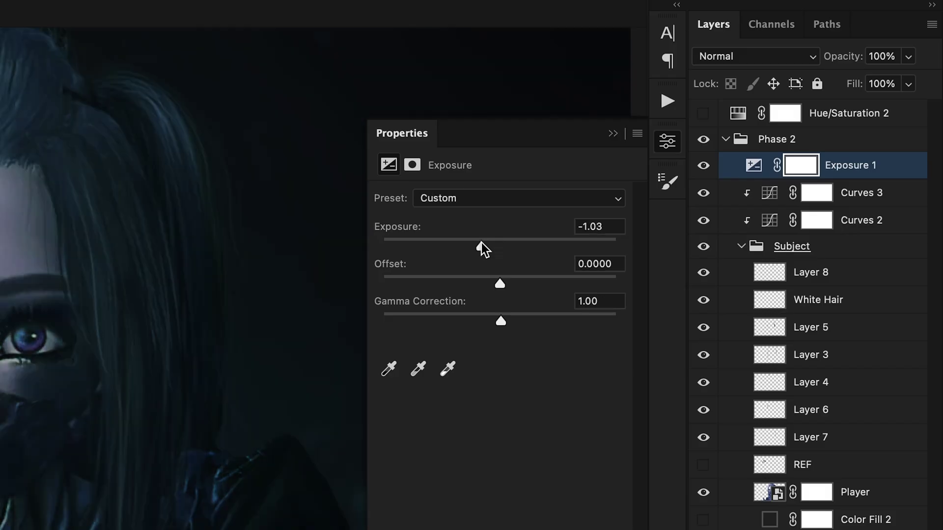
{"action": "left_click_drag", "start_coordinate": [712, 161], "coordinate": [703, 162]}
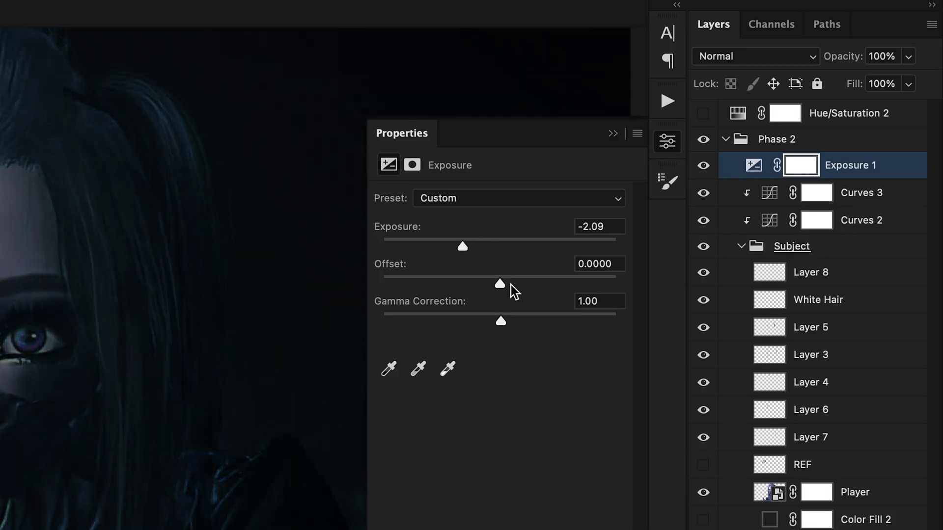
{"action": "left_click_drag", "start_coordinate": [500, 320], "coordinate": [541, 322]}
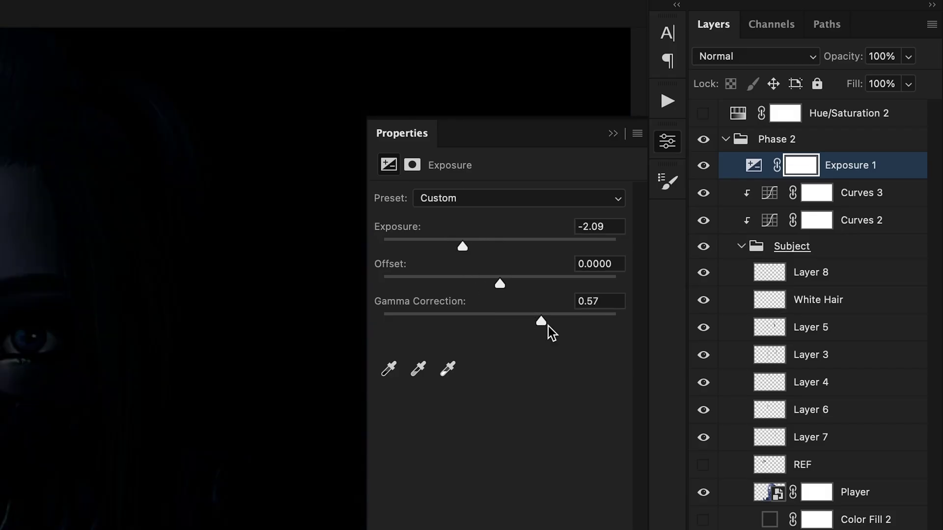
Invert the Exposure mask, paint the darkening onto the hair, and set brush Flow to 14%.
{"action": "key", "text": "ctrl+i"}
{"action": "mouse_move", "coordinate": [535, 143]}
{"action": "left_mouse_down"}
{"action": "mouse_move", "coordinate": [528, 327]}
{"action": "mouse_move", "coordinate": [549, 137]}
{"action": "mouse_move", "coordinate": [561, 352]}
{"action": "mouse_move", "coordinate": [656, 406]}
{"action": "left_mouse_up"}
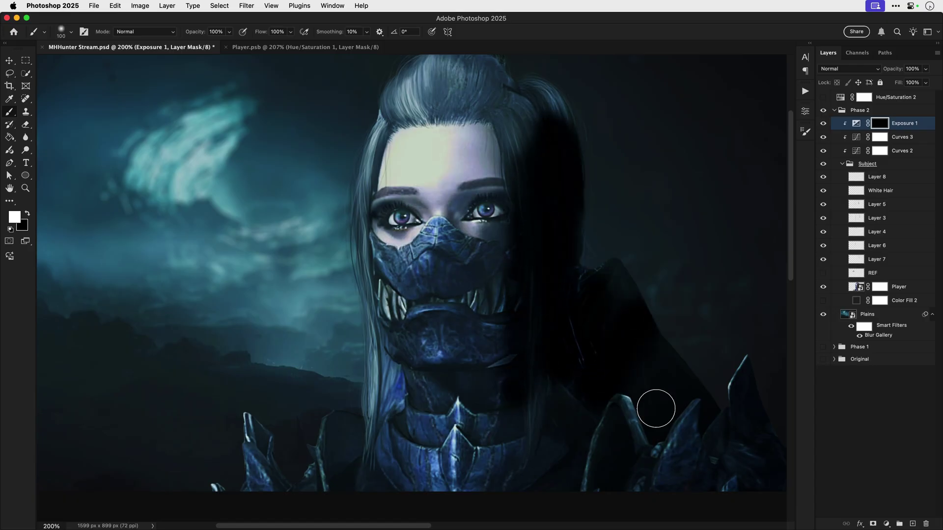
{"action": "left_click", "coordinate": [291, 31]}
{"action": "left_click_drag", "start_coordinate": [292, 42], "coordinate": [253, 43]}
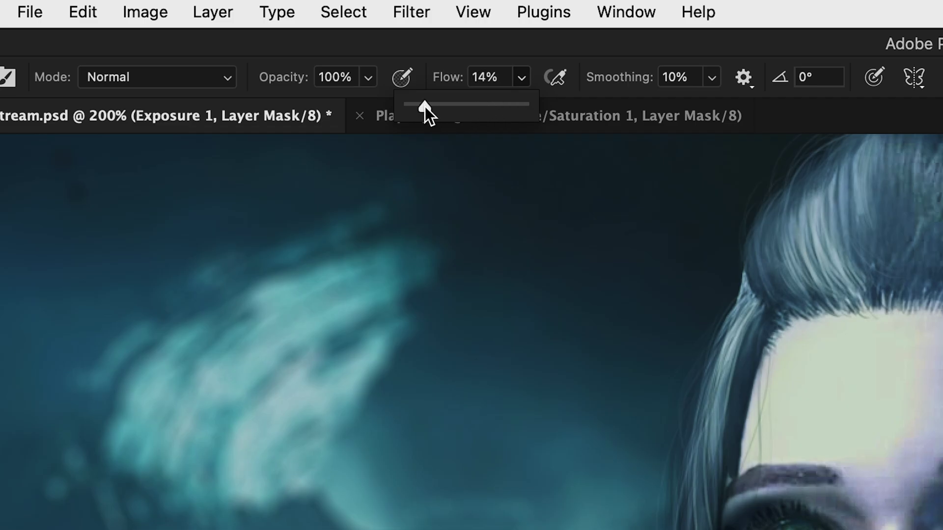
{"action": "left_click", "coordinate": [311, 269]}
Shade the armour below the chin with the low-flow brush.
{"action": "scroll", "coordinate": [281, 338], "scroll_direction": "down", "scroll_amount": 2}
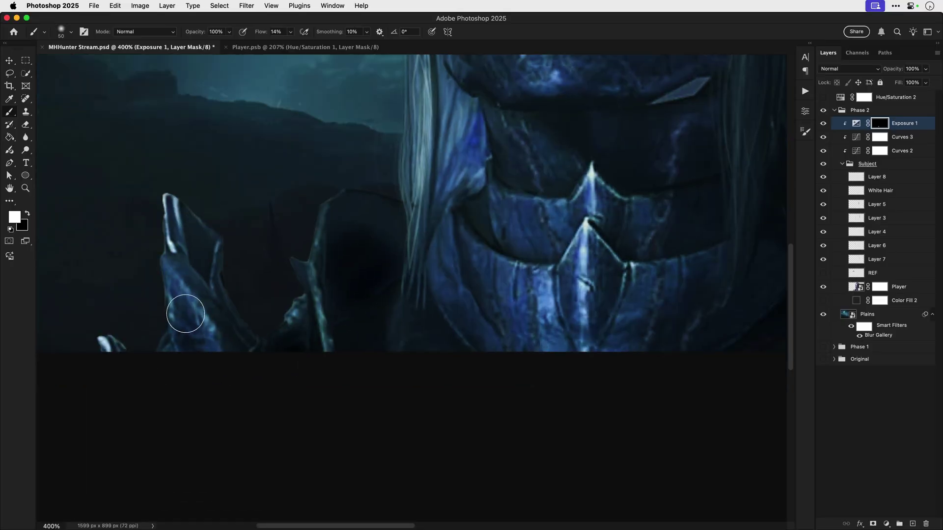
{"action": "scroll", "coordinate": [223, 352], "scroll_direction": "right", "scroll_amount": 5}
{"action": "scroll", "coordinate": [223, 351], "scroll_direction": "up", "scroll_amount": 2}
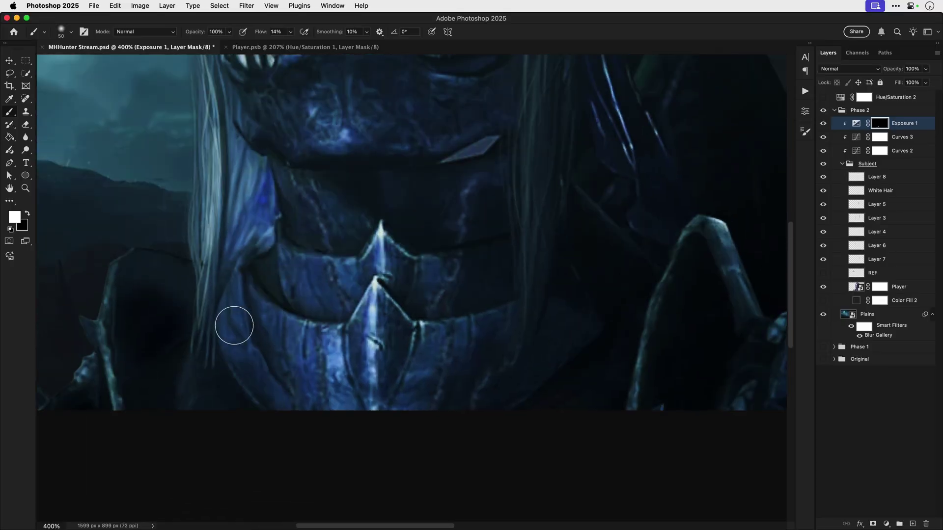
{"action": "scroll", "coordinate": [234, 326], "scroll_direction": "up", "scroll_amount": 3}
{"action": "scroll", "coordinate": [233, 325], "scroll_direction": "right", "scroll_amount": 2}
{"action": "scroll", "coordinate": [211, 349], "scroll_direction": "up", "scroll_amount": 4}
{"action": "scroll", "coordinate": [210, 349], "scroll_direction": "left", "scroll_amount": 2}
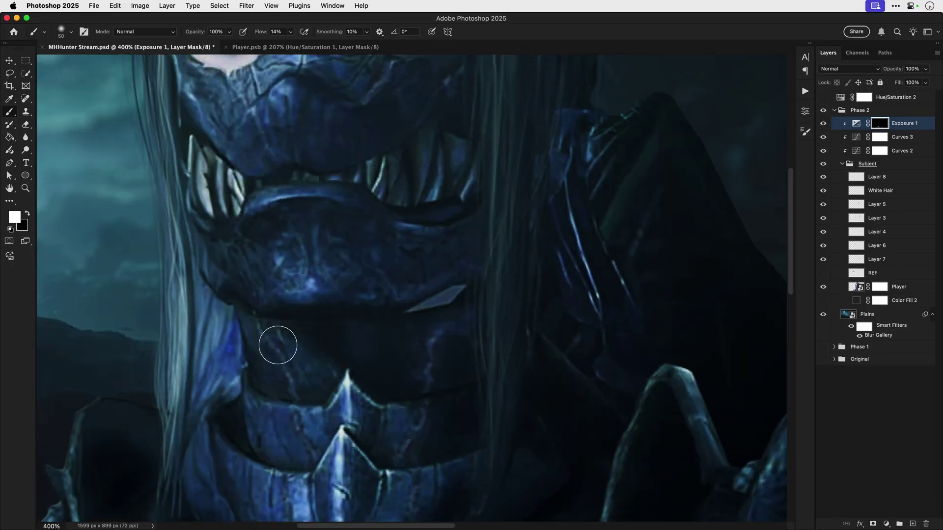
{"action": "left_click_drag", "start_coordinate": [278, 345], "coordinate": [282, 393]}
{"action": "mouse_move", "coordinate": [307, 356]}
{"action": "left_mouse_down"}
{"action": "mouse_move", "coordinate": [275, 334]}
{"action": "mouse_move", "coordinate": [272, 400]}
{"action": "left_mouse_up"}
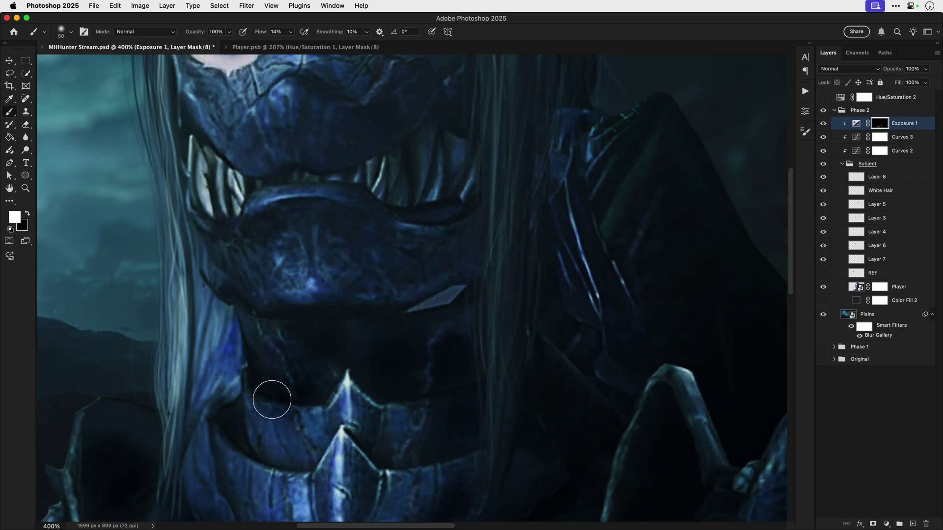
{"action": "scroll", "coordinate": [328, 385], "scroll_direction": "up", "scroll_amount": 5}
{"action": "scroll", "coordinate": [383, 343], "scroll_direction": "up", "scroll_amount": 3}
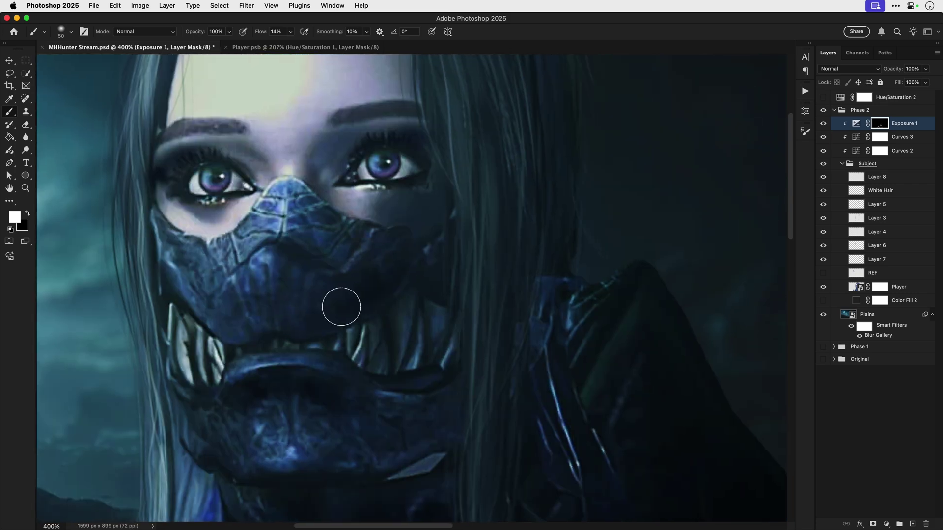
Continue shading the hair and armour at brush sizes 30, 15 and 45.
{"action": "key", "text": "bracketleft"}
{"action": "key", "text": "bracketleft"}
{"action": "scroll", "coordinate": [268, 313], "scroll_direction": "up", "scroll_amount": 4}
{"action": "scroll", "coordinate": [268, 313], "scroll_direction": "left", "scroll_amount": 2}
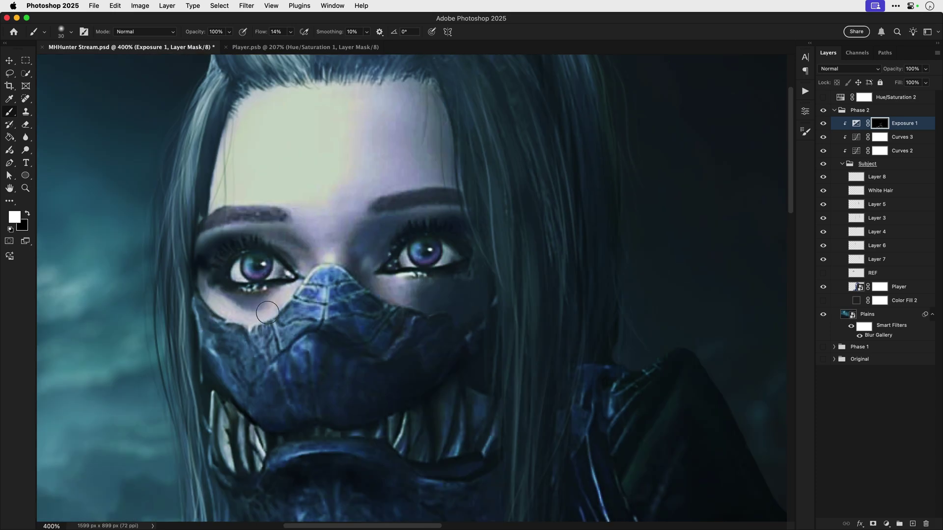
{"action": "key", "text": "bracketleft"}
{"action": "key", "text": "bracketleft"}
{"action": "key", "text": "bracketleft"}
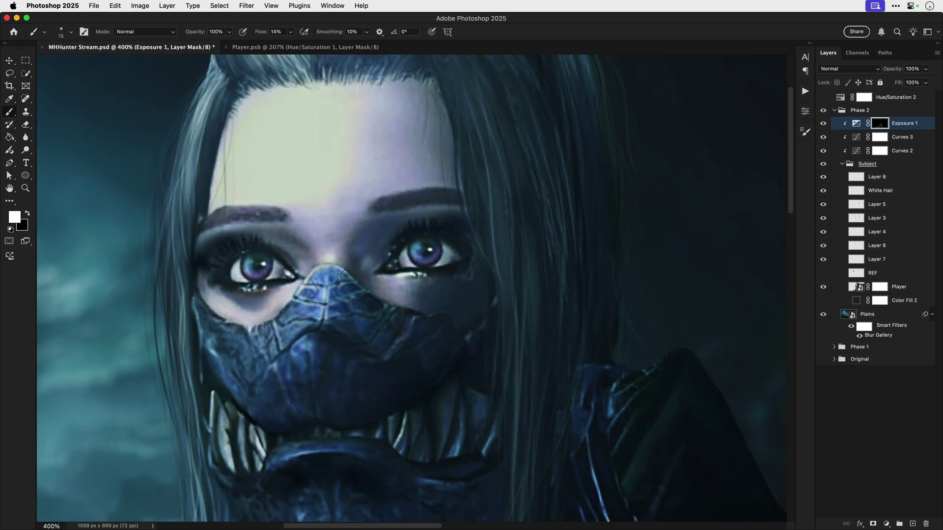
{"action": "scroll", "coordinate": [395, 264], "scroll_direction": "down", "scroll_amount": 3}
{"action": "scroll", "coordinate": [395, 264], "scroll_direction": "right", "scroll_amount": 5}
{"action": "key", "text": "bracketright"}
{"action": "key", "text": "bracketright"}
{"action": "key", "text": "bracketright"}
{"action": "key", "text": "bracketright"}
{"action": "key", "text": "bracketright"}
{"action": "scroll", "coordinate": [370, 367], "scroll_direction": "down", "scroll_amount": 10}
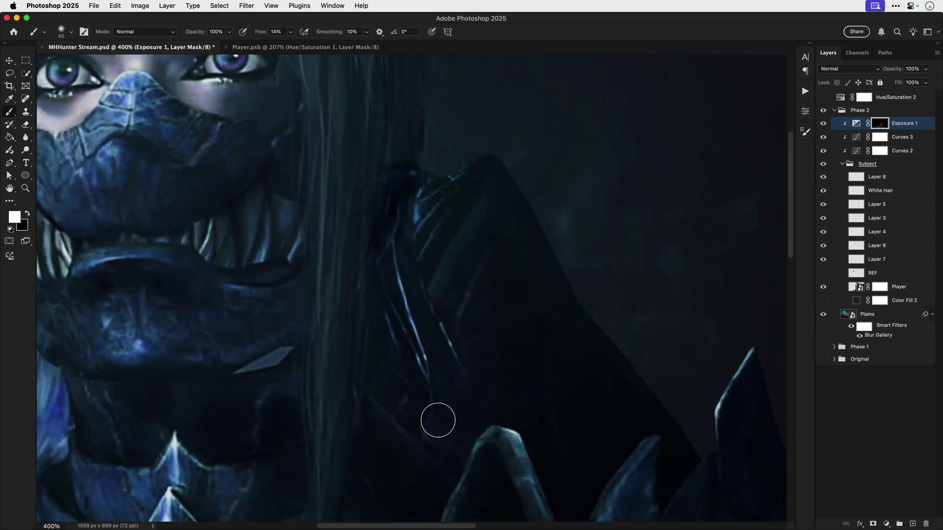
{"action": "scroll", "coordinate": [316, 400], "scroll_direction": "right", "scroll_amount": 4}
{"action": "scroll", "coordinate": [315, 400], "scroll_direction": "up", "scroll_amount": 1}
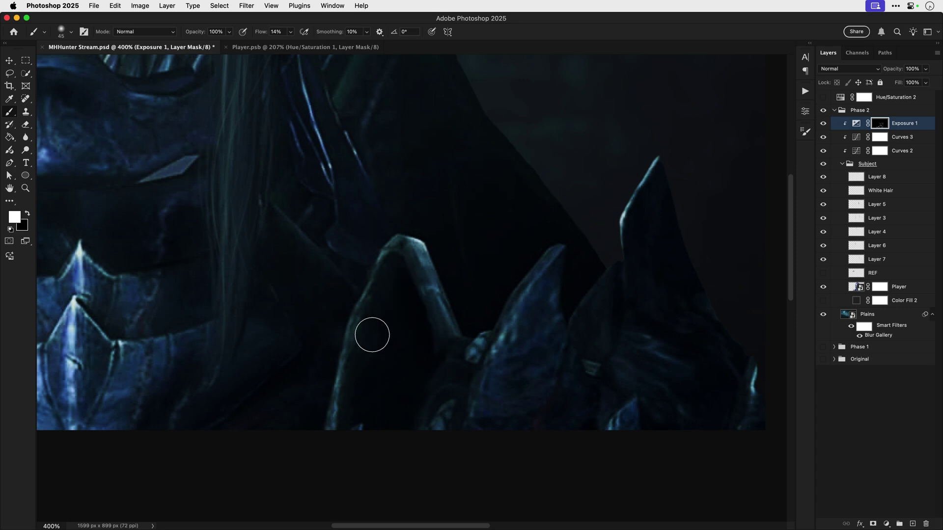
{"action": "scroll", "coordinate": [440, 347], "scroll_direction": "right", "scroll_amount": 3}
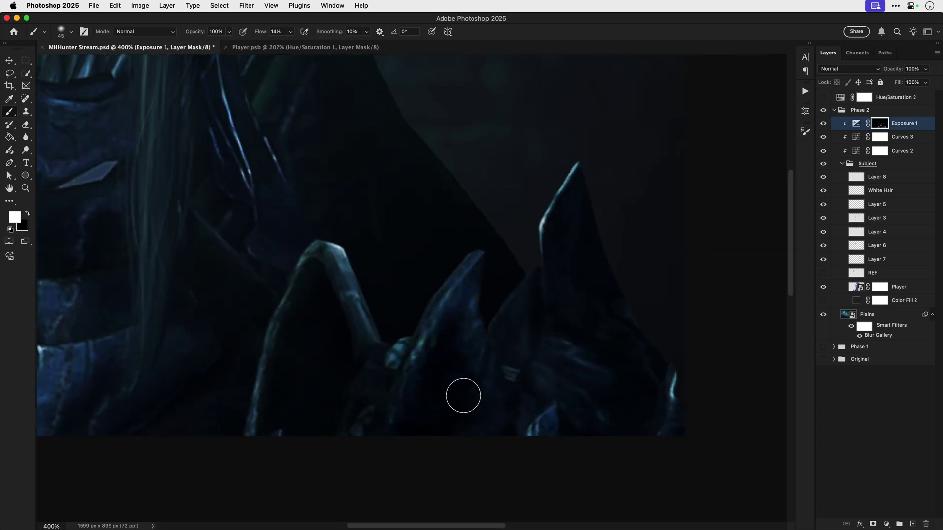
{"action": "scroll", "coordinate": [463, 394], "scroll_direction": "right", "scroll_amount": 3}
{"action": "scroll", "coordinate": [463, 394], "scroll_direction": "up", "scroll_amount": 1}
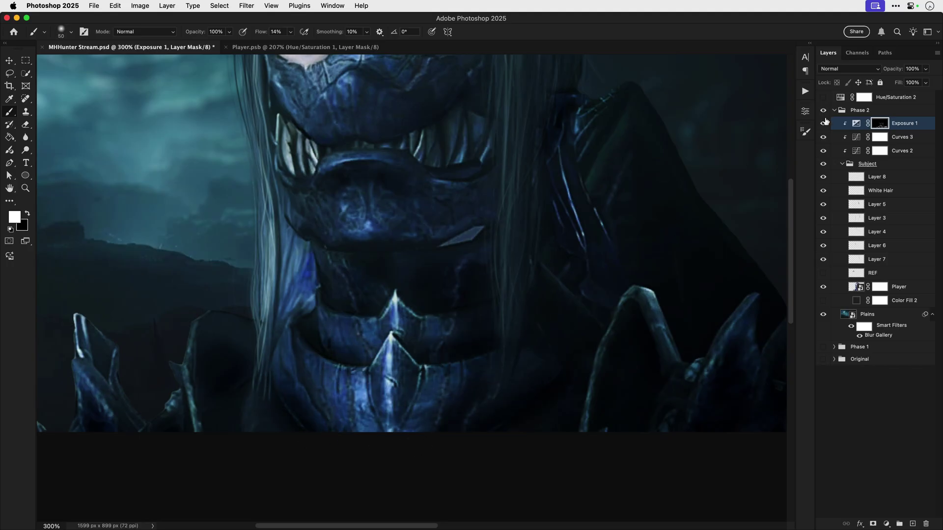
{"action": "scroll", "coordinate": [442, 319], "scroll_direction": "up", "scroll_amount": 10}
{"action": "scroll", "coordinate": [391, 179], "scroll_direction": "up", "scroll_amount": 2}
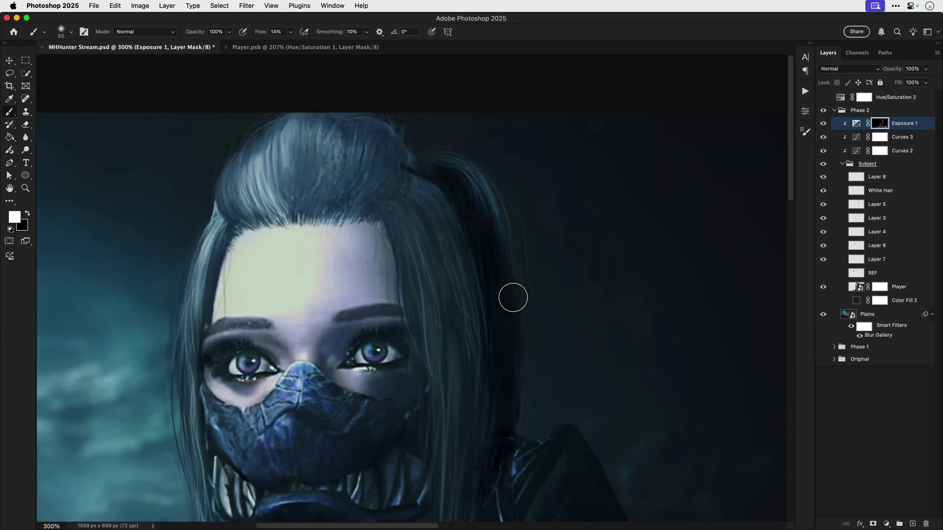
{"action": "scroll", "coordinate": [444, 368], "scroll_direction": "down", "scroll_amount": 1}
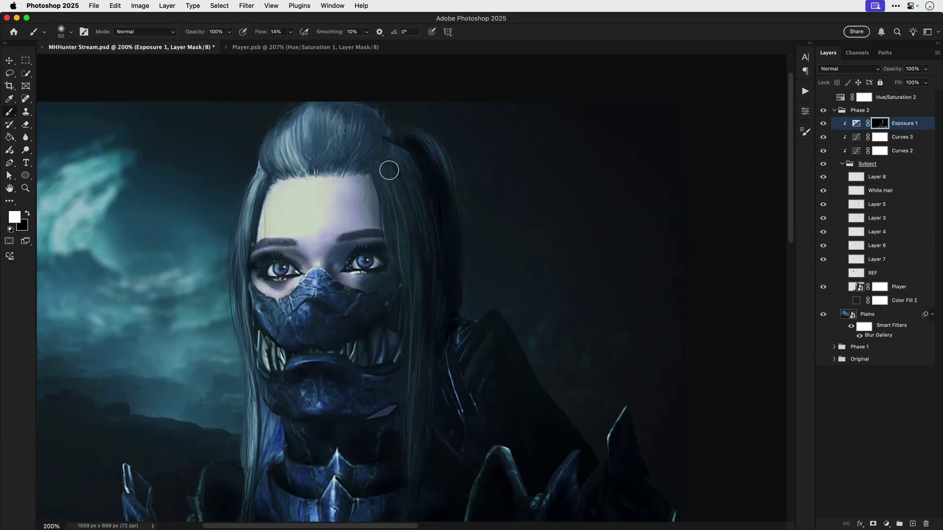
{"action": "scroll", "coordinate": [417, 497], "scroll_direction": "down", "scroll_amount": 2}
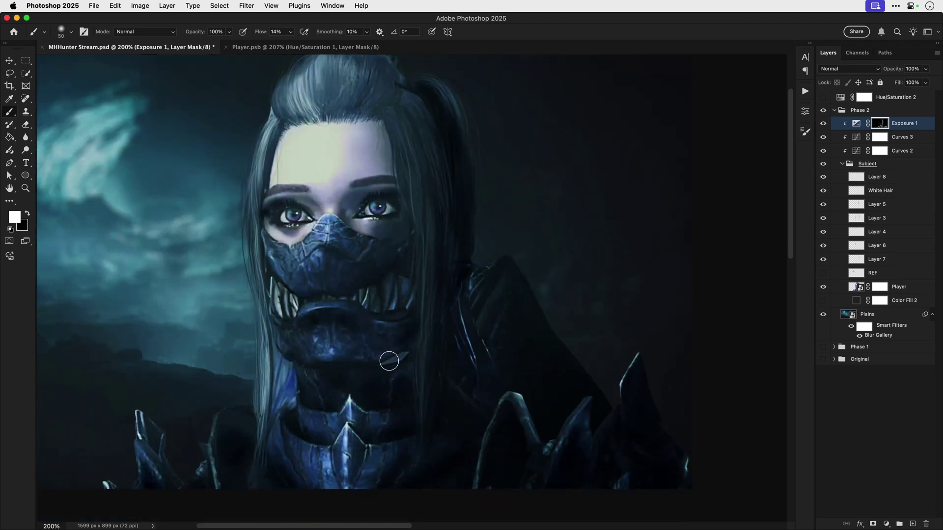
Zoom to 300% around the mouth to check the shading, then zoom back out.
{"action": "key", "text": "z"}
{"action": "left_click", "coordinate": [334, 300]}
{"action": "key", "text": "b"}
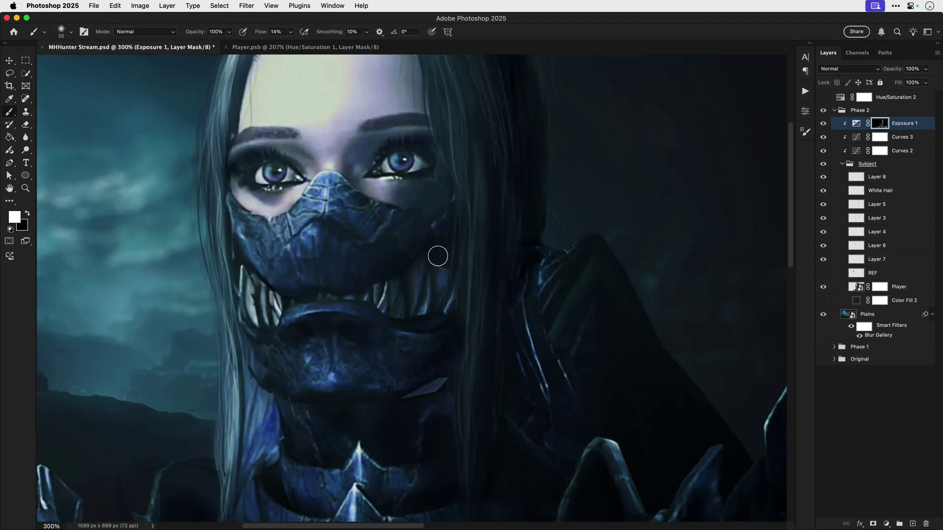
{"action": "key", "text": "super+minus"}
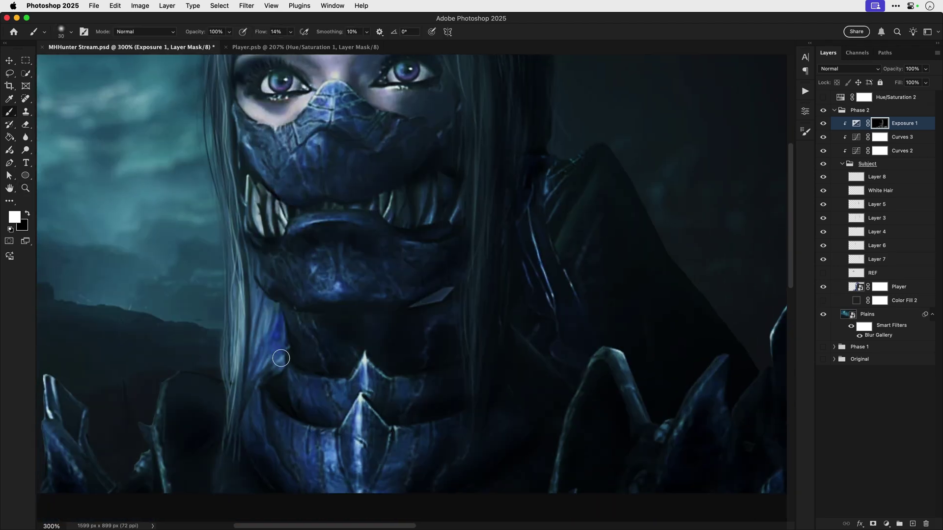
{"action": "left_click", "coordinate": [886, 524]}
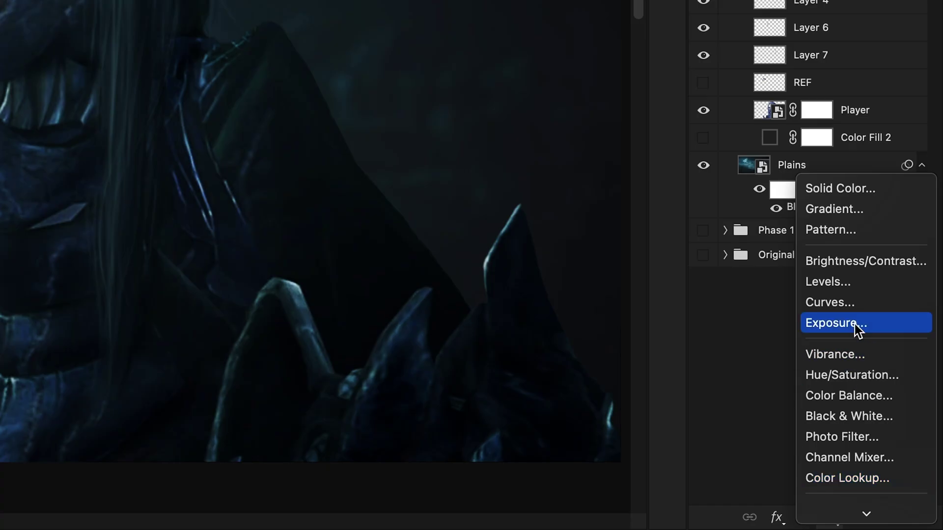
Add another Exposure adjustment layer with gamma 1.58, hidden behind a black mask.
{"action": "left_click", "coordinate": [857, 324]}
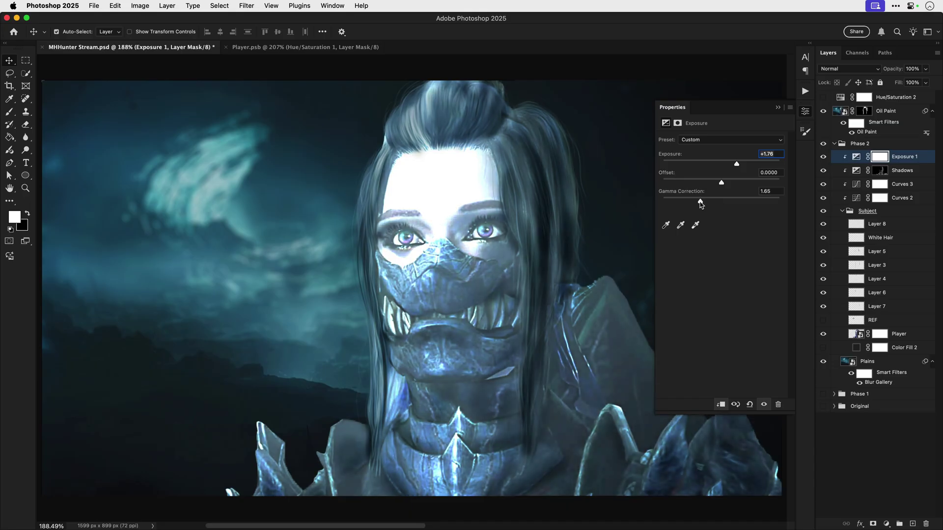
{"action": "left_click_drag", "start_coordinate": [701, 202], "coordinate": [702, 202]}
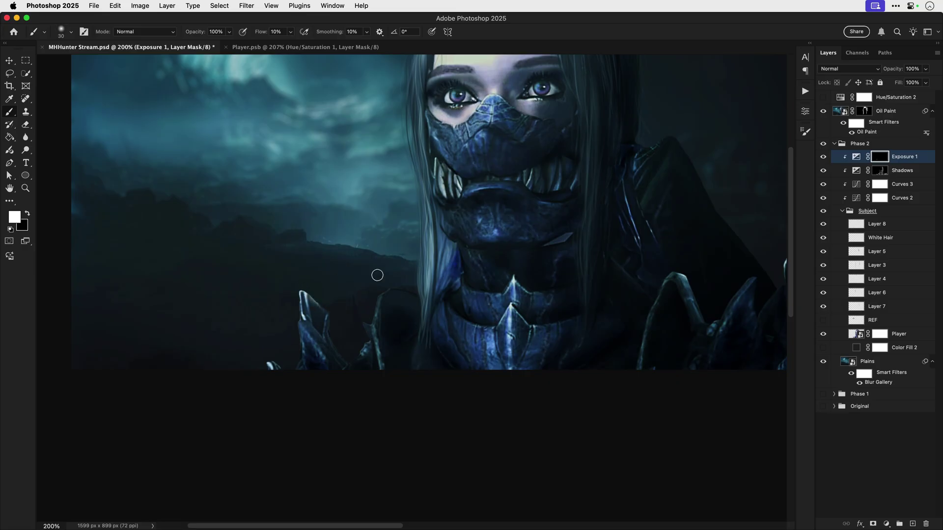
{"action": "key", "text": "super+plus"}
Paint white on the mask along the left and right armour spike edges up to their tips.
{"action": "mouse_move", "coordinate": [378, 294]}
{"action": "left_mouse_down"}
{"action": "mouse_move", "coordinate": [352, 332]}
{"action": "mouse_move", "coordinate": [381, 376]}
{"action": "mouse_move", "coordinate": [378, 399]}
{"action": "left_mouse_up"}
{"action": "left_click_drag", "start_coordinate": [260, 386], "coordinate": [259, 330]}
{"action": "left_click_drag", "start_coordinate": [290, 31], "coordinate": [335, 45]}
{"action": "left_click_drag", "start_coordinate": [258, 383], "coordinate": [260, 285]}
{"action": "left_click_drag", "start_coordinate": [378, 292], "coordinate": [357, 326]}
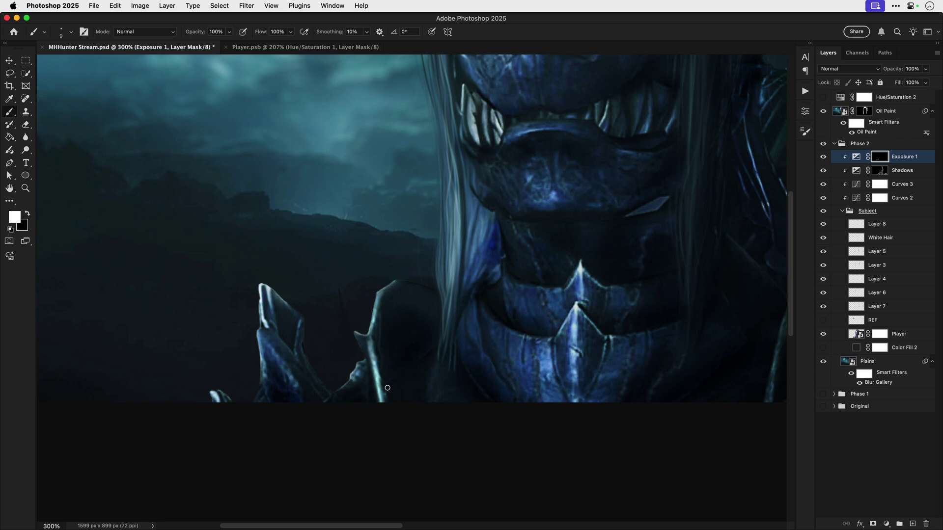
{"action": "scroll", "coordinate": [305, 326], "scroll_direction": "right", "scroll_amount": 5}
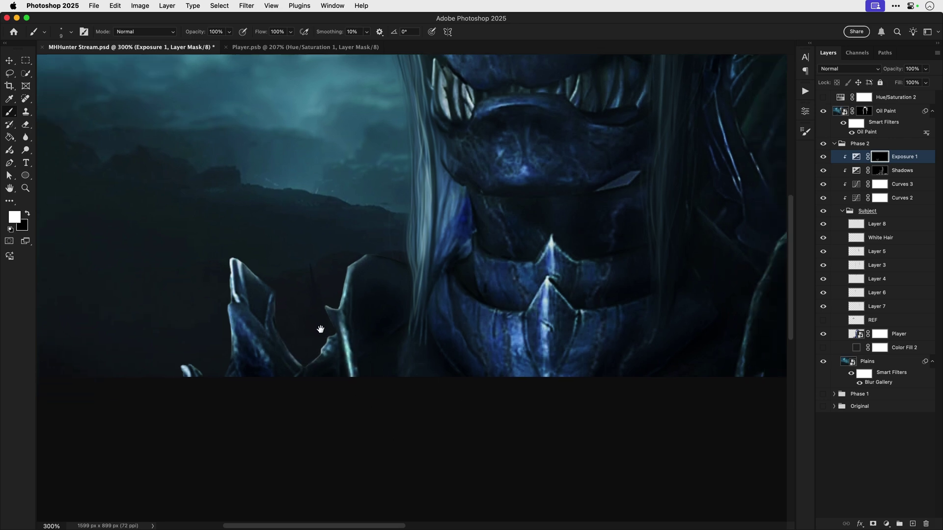
{"action": "scroll", "coordinate": [305, 327], "scroll_direction": "up", "scroll_amount": 3}
{"action": "scroll", "coordinate": [253, 339], "scroll_direction": "right", "scroll_amount": 2}
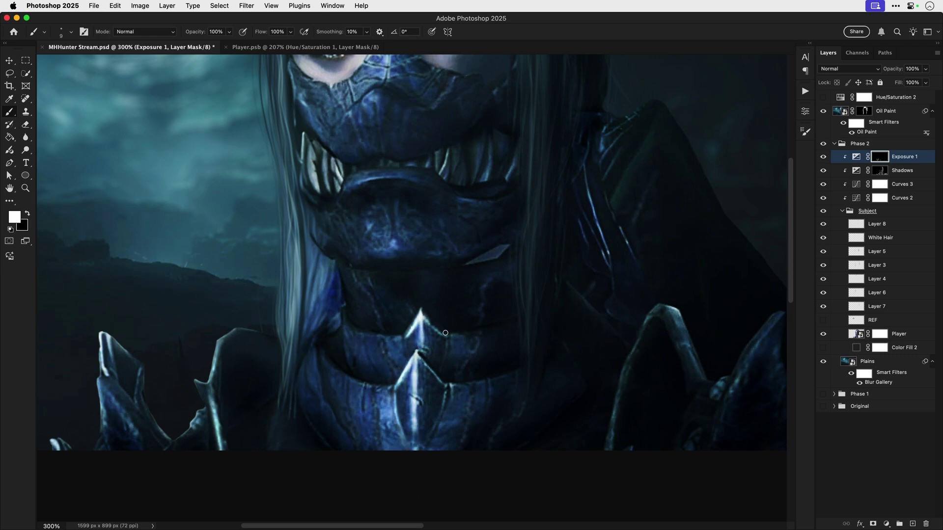
{"action": "scroll", "coordinate": [376, 337], "scroll_direction": "right", "scroll_amount": 5}
{"action": "scroll", "coordinate": [376, 337], "scroll_direction": "down", "scroll_amount": 3}
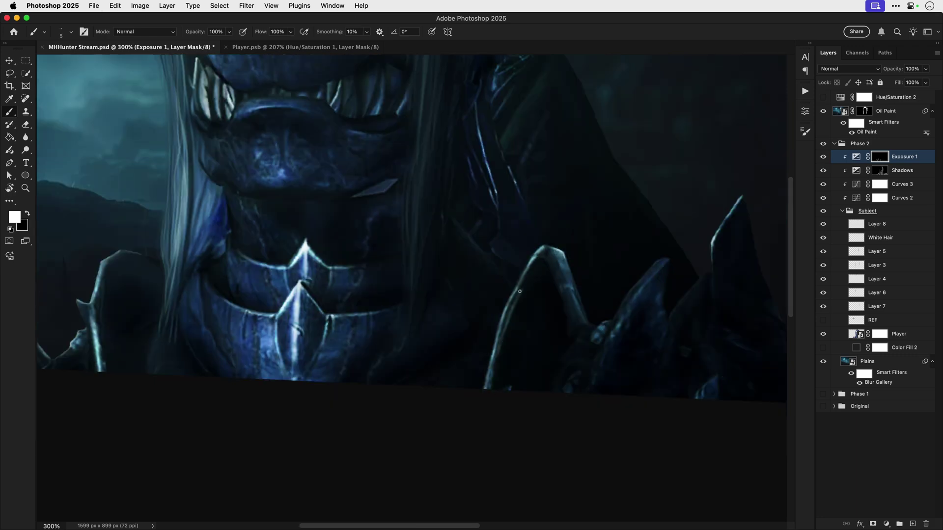
Brighten the right shoulder spike edges with a slightly larger brush.
{"action": "mouse_move", "coordinate": [554, 260]}
{"action": "left_mouse_down"}
{"action": "mouse_move", "coordinate": [561, 316]}
{"action": "mouse_move", "coordinate": [648, 272]}
{"action": "left_mouse_up"}
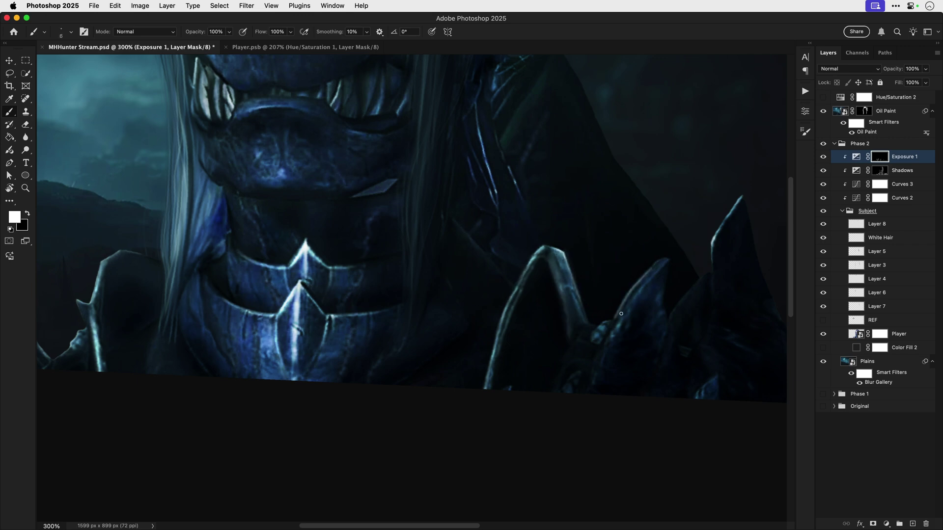
{"action": "left_click_drag", "start_coordinate": [617, 318], "coordinate": [658, 263]}
{"action": "key", "text": "bracketright"}
{"action": "scroll", "coordinate": [591, 340], "scroll_direction": "right", "scroll_amount": 3}
{"action": "scroll", "coordinate": [561, 327], "scroll_direction": "up", "scroll_amount": 1}
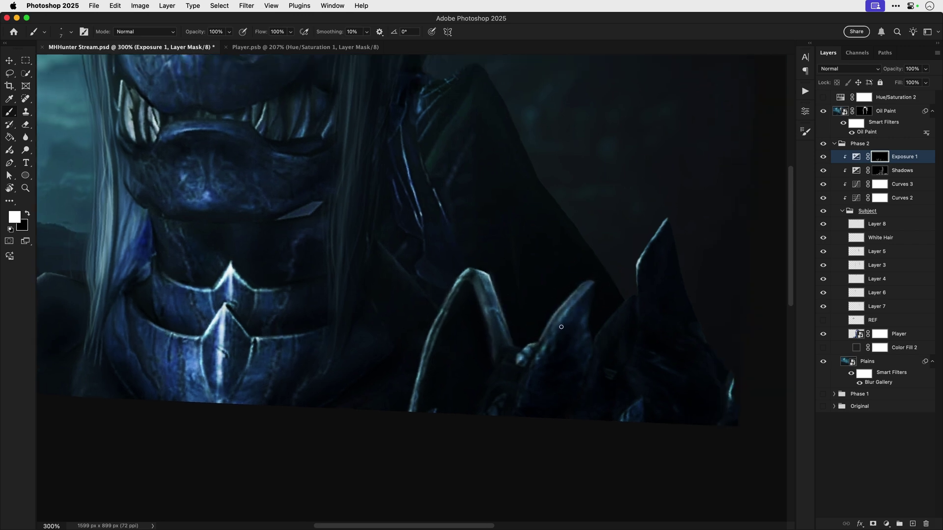
{"action": "left_click_drag", "start_coordinate": [554, 333], "coordinate": [589, 285]}
{"action": "scroll", "coordinate": [589, 285], "scroll_direction": "up", "scroll_amount": 2}
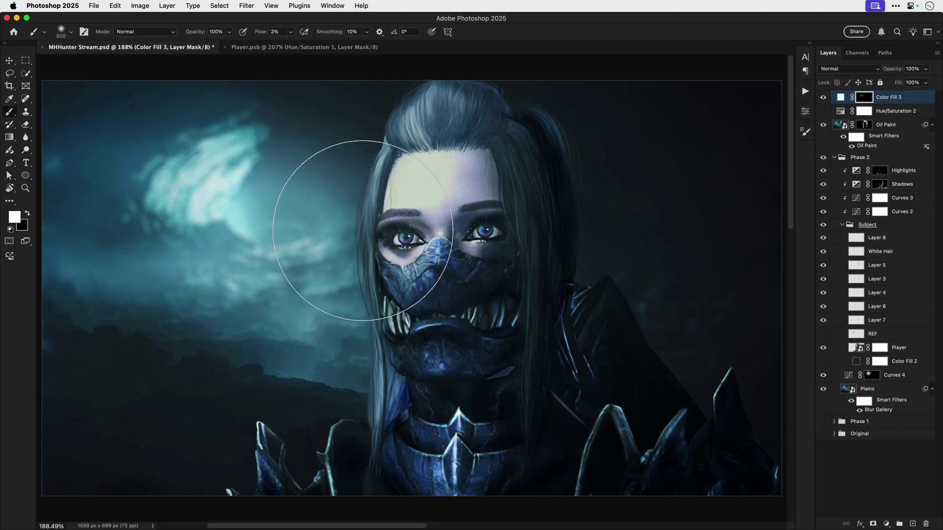
Change the light fill colour to a sampled cyan and select the area around the ponytail.
{"action": "key", "text": "bracketright"}
{"action": "key", "text": "bracketright"}
{"action": "double_click", "coordinate": [841, 97]}
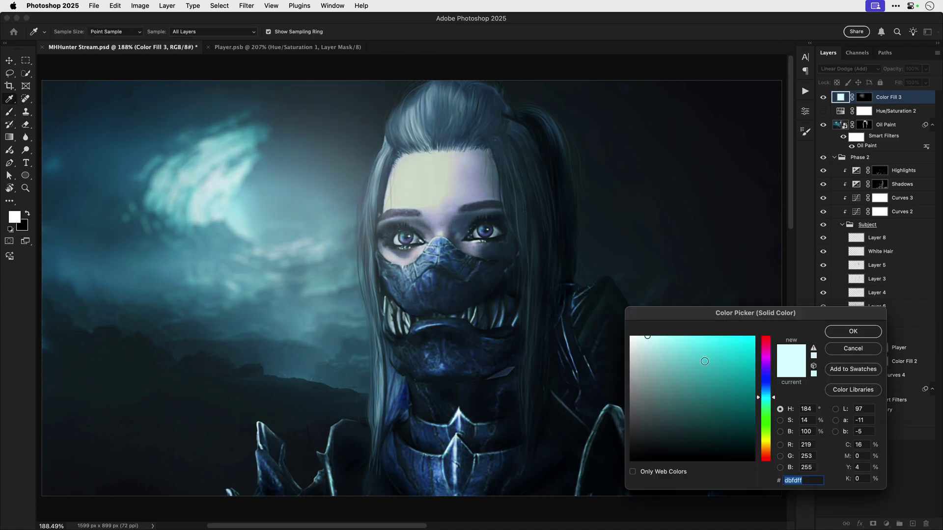
{"action": "left_click", "coordinate": [329, 196]}
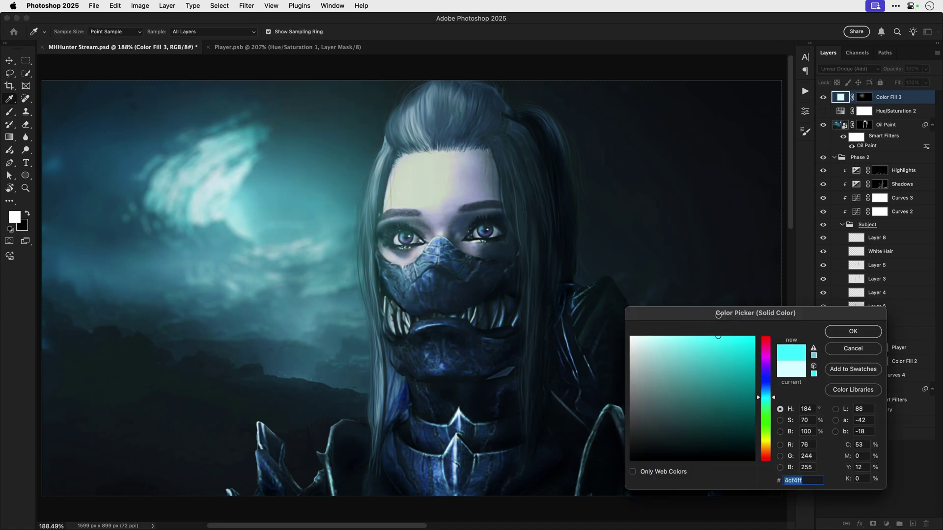
{"action": "mouse_move", "coordinate": [555, 182]}
{"action": "left_mouse_down"}
{"action": "mouse_move", "coordinate": [544, 218]}
{"action": "mouse_move", "coordinate": [614, 379]}
{"action": "mouse_move", "coordinate": [739, 329]}
{"action": "left_mouse_up"}
{"action": "left_click_drag", "start_coordinate": [739, 329], "coordinate": [658, 206]}
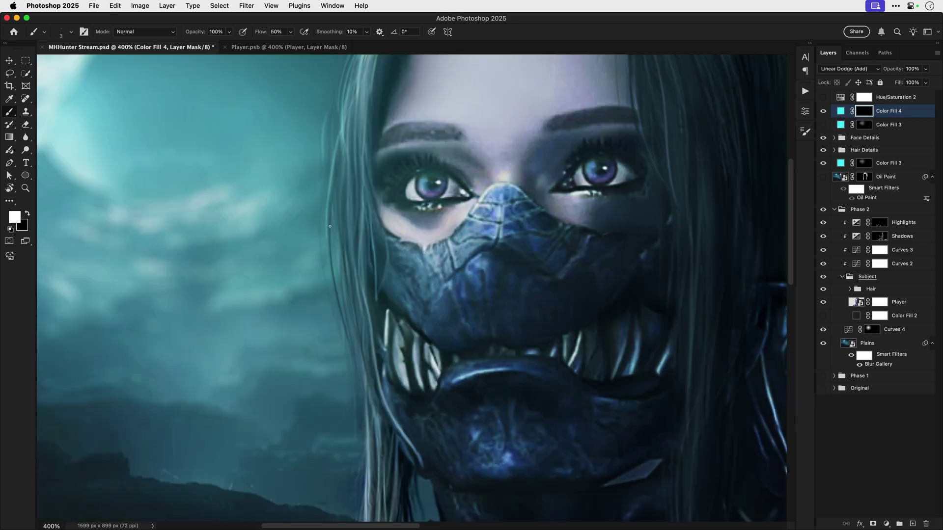
Paint cyan glow along the hair strands on top of the head and down the left edge.
{"action": "scroll", "coordinate": [330, 307], "scroll_direction": "down", "scroll_amount": 2}
{"action": "scroll", "coordinate": [331, 306], "scroll_direction": "right", "scroll_amount": 2}
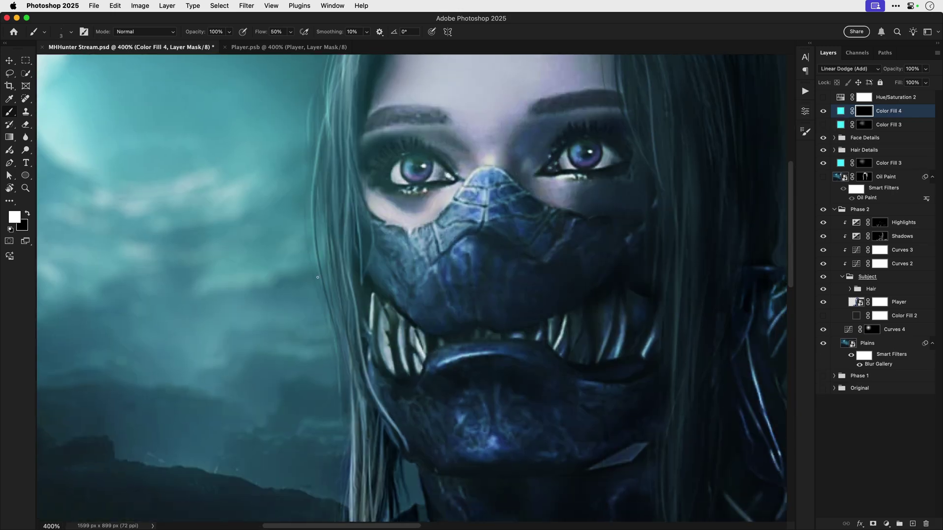
{"action": "scroll", "coordinate": [327, 257], "scroll_direction": "up", "scroll_amount": 4}
{"action": "scroll", "coordinate": [343, 235], "scroll_direction": "up", "scroll_amount": 3}
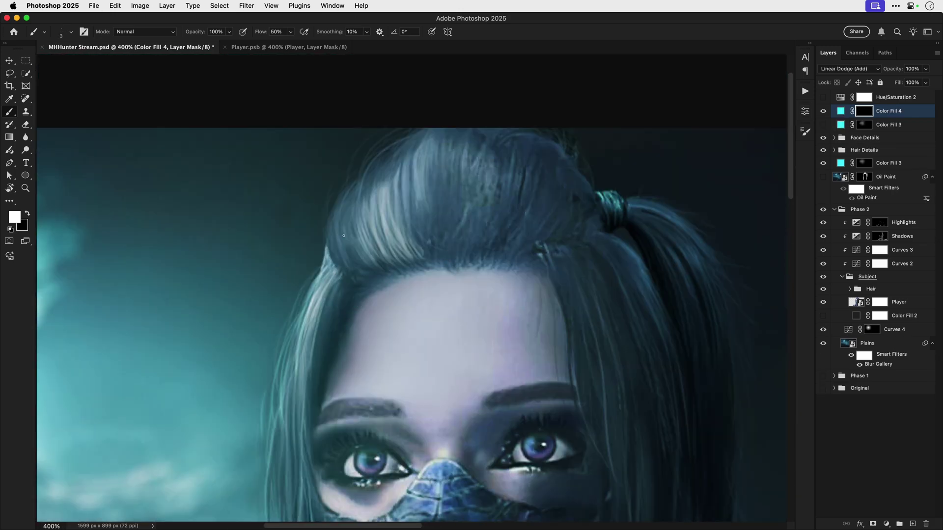
{"action": "key", "text": "bracketleft"}
{"action": "key", "text": "bracketleft"}
{"action": "left_click_drag", "start_coordinate": [336, 260], "coordinate": [324, 210]}
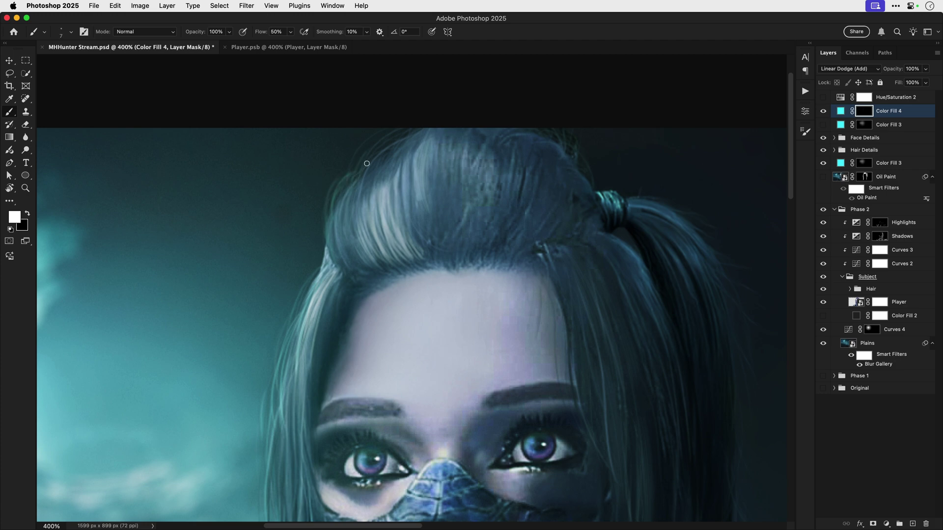
{"action": "mouse_move", "coordinate": [366, 163]}
{"action": "left_mouse_down"}
{"action": "mouse_move", "coordinate": [358, 267]}
{"action": "mouse_move", "coordinate": [354, 214]}
{"action": "mouse_move", "coordinate": [386, 169]}
{"action": "left_mouse_up"}
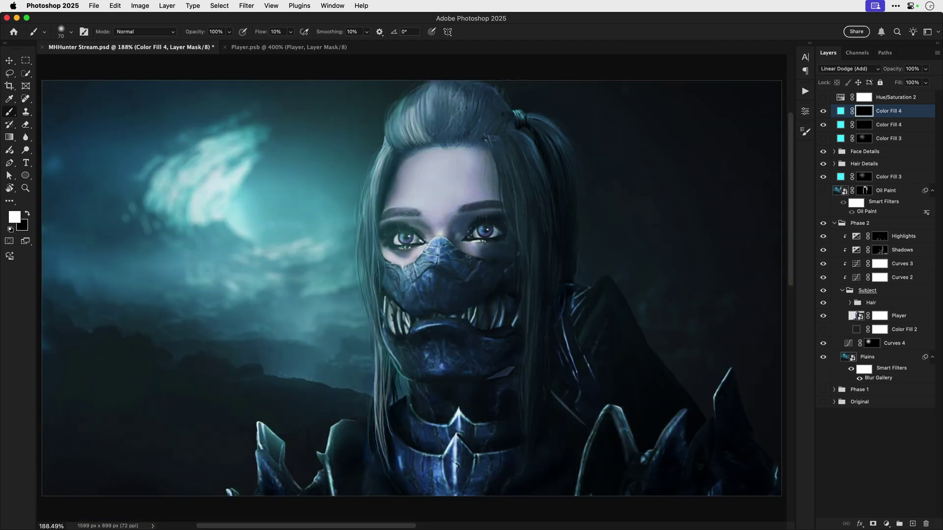
{"action": "key", "text": "bracketleft"}
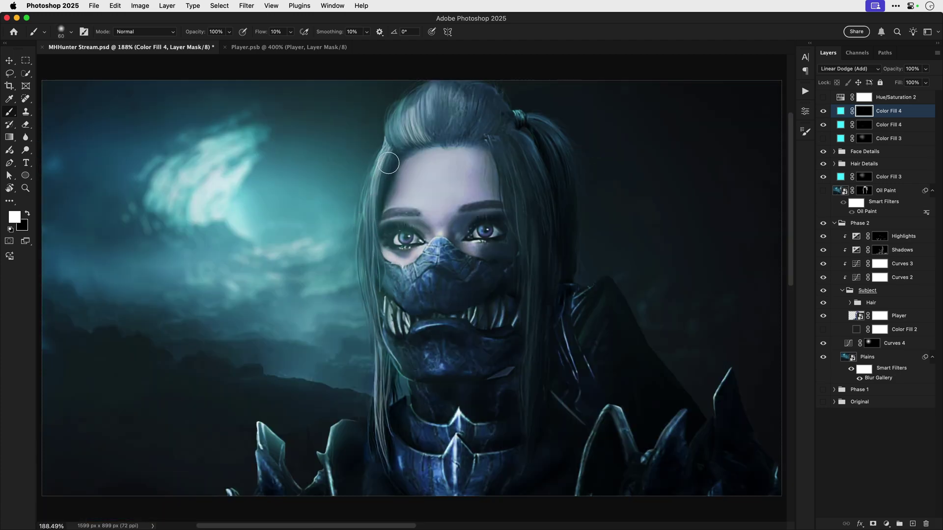
{"action": "key", "text": "bracketleft"}
{"action": "mouse_move", "coordinate": [388, 163]}
{"action": "left_mouse_down"}
{"action": "mouse_move", "coordinate": [375, 326]}
{"action": "mouse_move", "coordinate": [382, 386]}
{"action": "mouse_move", "coordinate": [399, 414]}
{"action": "left_mouse_up"}
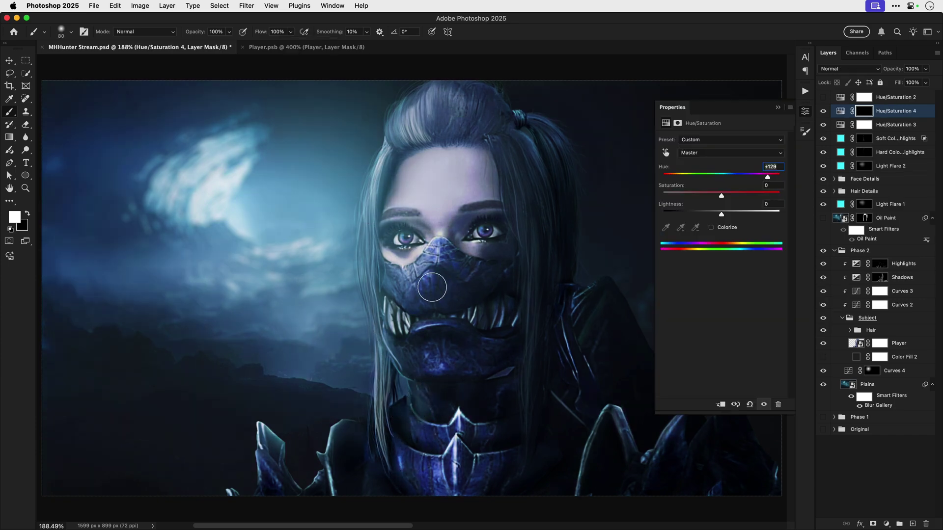
Tint the face mask's left cheek and lower jaw red, then lower the layer opacity to 63%.
{"action": "key", "text": "bracketleft"}
{"action": "key", "text": "bracketleft"}
{"action": "mouse_move", "coordinate": [432, 288]}
{"action": "left_mouse_down"}
{"action": "mouse_move", "coordinate": [434, 265]}
{"action": "mouse_move", "coordinate": [386, 274]}
{"action": "mouse_move", "coordinate": [420, 301]}
{"action": "mouse_move", "coordinate": [413, 280]}
{"action": "left_mouse_up"}
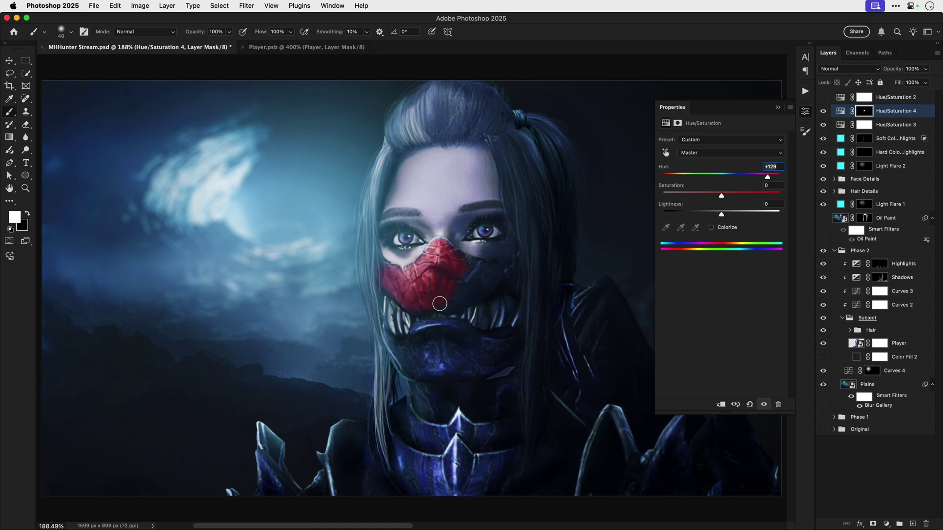
{"action": "key", "text": "bracketright"}
{"action": "mouse_move", "coordinate": [402, 362]}
{"action": "left_mouse_down"}
{"action": "mouse_move", "coordinate": [436, 371]}
{"action": "mouse_move", "coordinate": [409, 369]}
{"action": "left_mouse_up"}
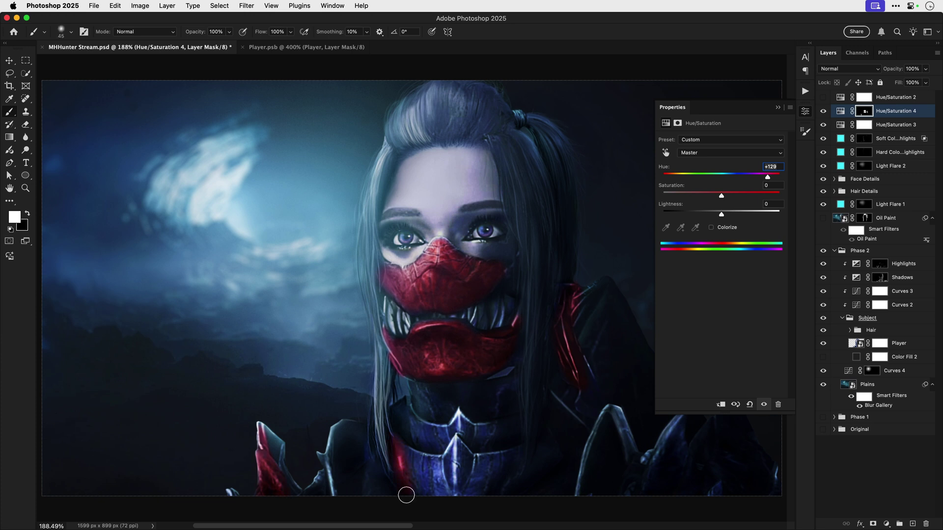
{"action": "left_click_drag", "start_coordinate": [926, 69], "coordinate": [909, 83]}
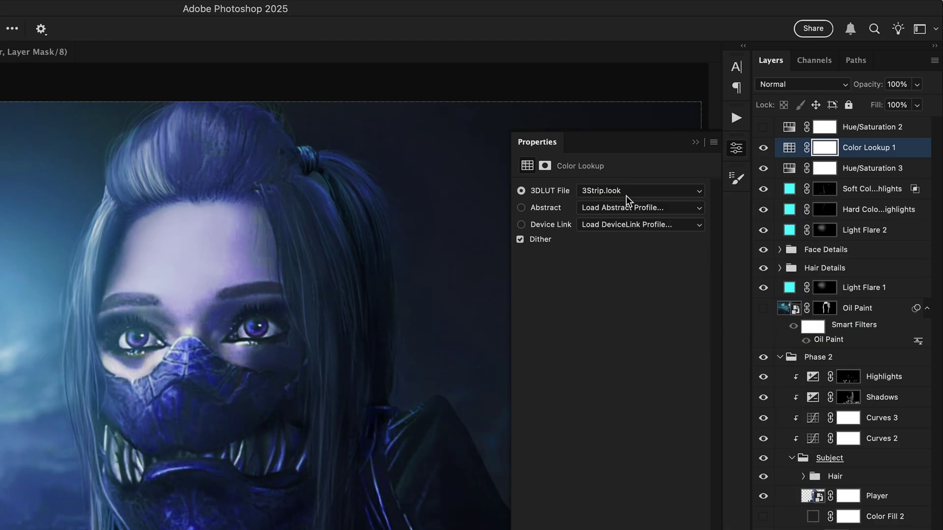
Preview Color Lookup grades, including Crisp_Winter.look and DropBlues.3DL.
{"action": "left_click", "coordinate": [626, 196]}
{"action": "key", "text": "Down"}
{"action": "key", "text": "Down"}
{"action": "key", "text": "Down"}
{"action": "key", "text": "Return"}
{"action": "left_click", "coordinate": [632, 189]}
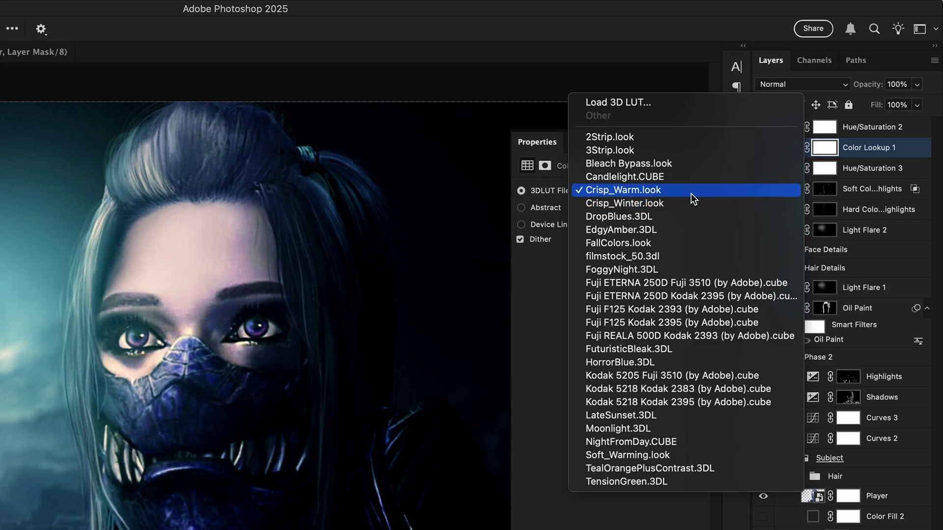
{"action": "left_click", "coordinate": [707, 201]}
{"action": "left_click", "coordinate": [638, 190]}
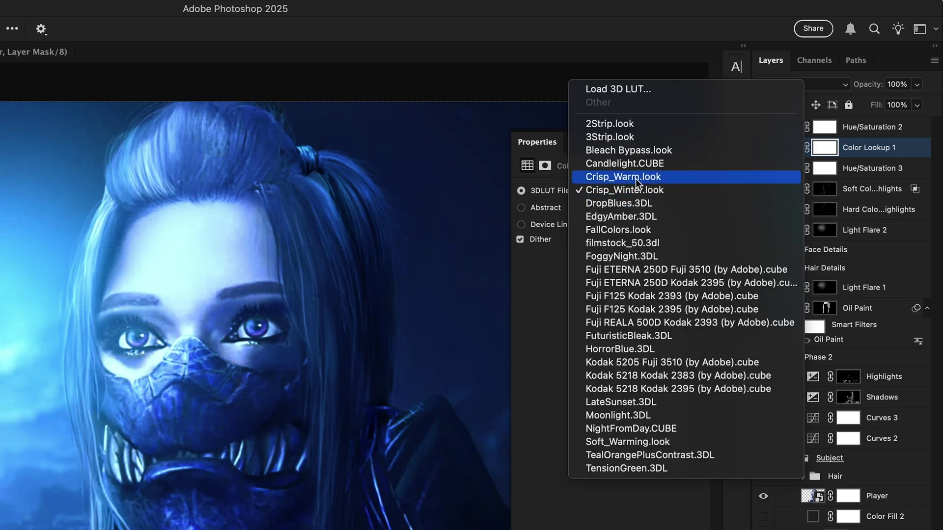
{"action": "left_click", "coordinate": [652, 200]}
Audition the EdgyAmber, FallColors.look and FoggyNight.3DL lookup grades.
{"action": "key", "text": "Down"}
{"action": "key", "text": "Down"}
{"action": "left_click", "coordinate": [631, 194]}
{"action": "left_click", "coordinate": [632, 188]}
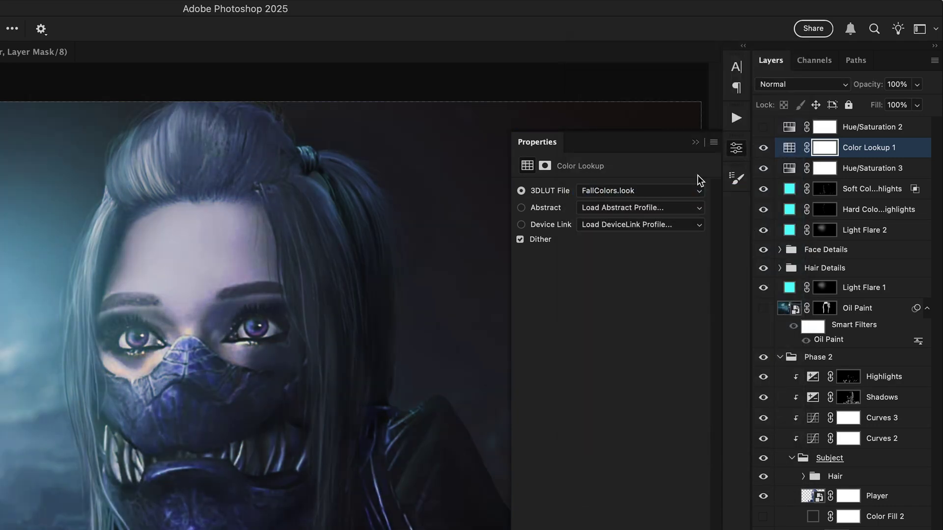
{"action": "key", "text": "Down"}
{"action": "left_click", "coordinate": [638, 194]}
{"action": "left_click", "coordinate": [639, 203]}
{"action": "left_click", "coordinate": [855, 168]}
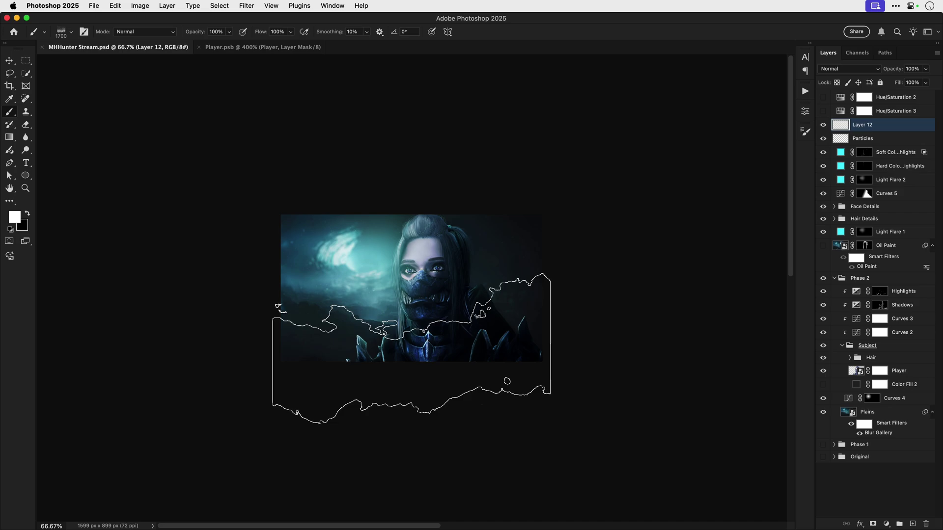
Paint white fog low in the frame, colorize it to Hue 176, Saturation 87, Lightness -28, opacity 40%.
{"action": "left_click", "coordinate": [411, 388]}
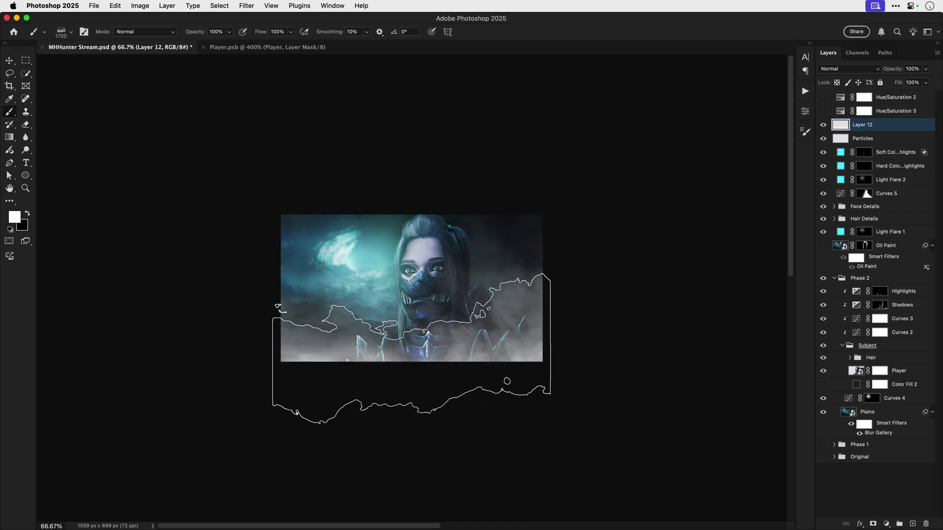
{"action": "key", "text": "ctrl+u"}
{"action": "left_click", "coordinate": [395, 392]}
{"action": "left_click_drag", "start_coordinate": [309, 372], "coordinate": [335, 372]}
{"action": "left_click_drag", "start_coordinate": [324, 388], "coordinate": [319, 388]}
{"action": "left_click_drag", "start_coordinate": [293, 357], "coordinate": [326, 360]}
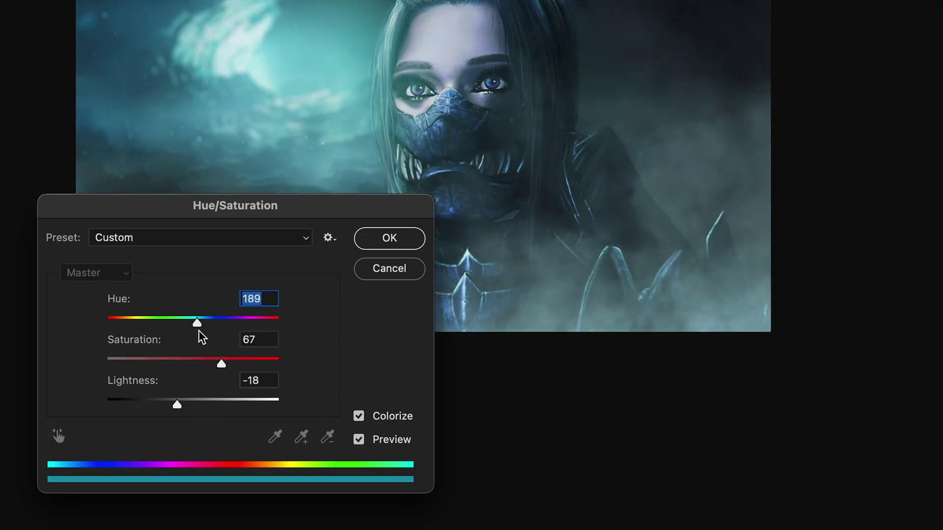
{"action": "left_click_drag", "start_coordinate": [221, 364], "coordinate": [256, 363]}
{"action": "left_click_drag", "start_coordinate": [177, 404], "coordinate": [169, 404]}
{"action": "left_click_drag", "start_coordinate": [197, 322], "coordinate": [192, 324]}
{"action": "key", "text": "Return"}
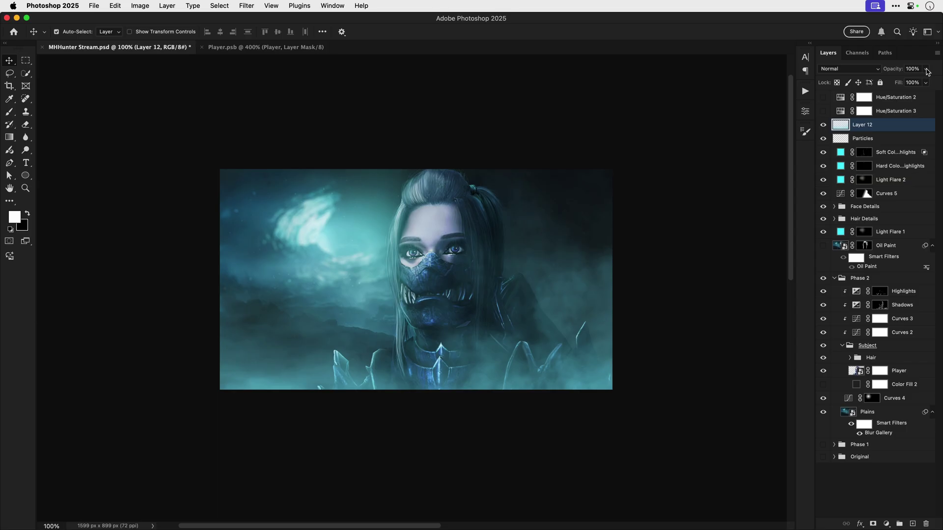
{"action": "left_click", "coordinate": [925, 69]}
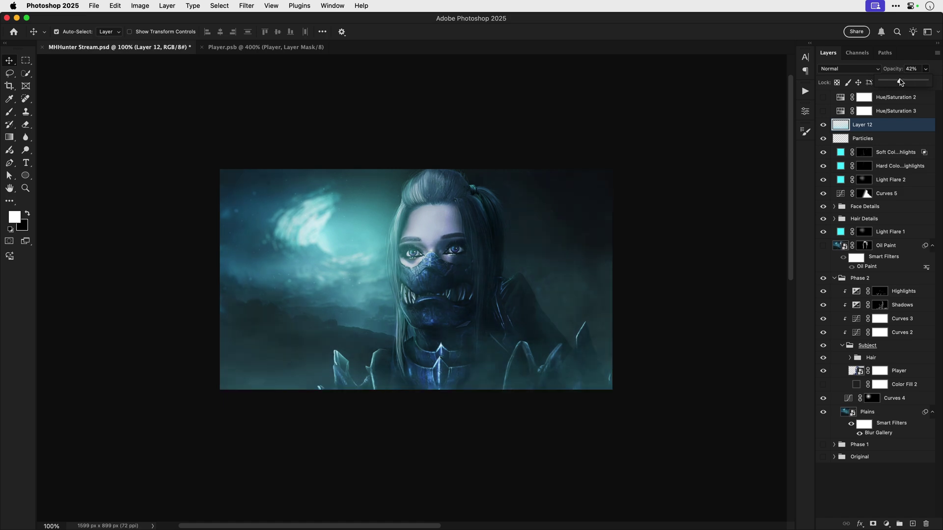
{"action": "left_click_drag", "start_coordinate": [901, 82], "coordinate": [900, 82]}
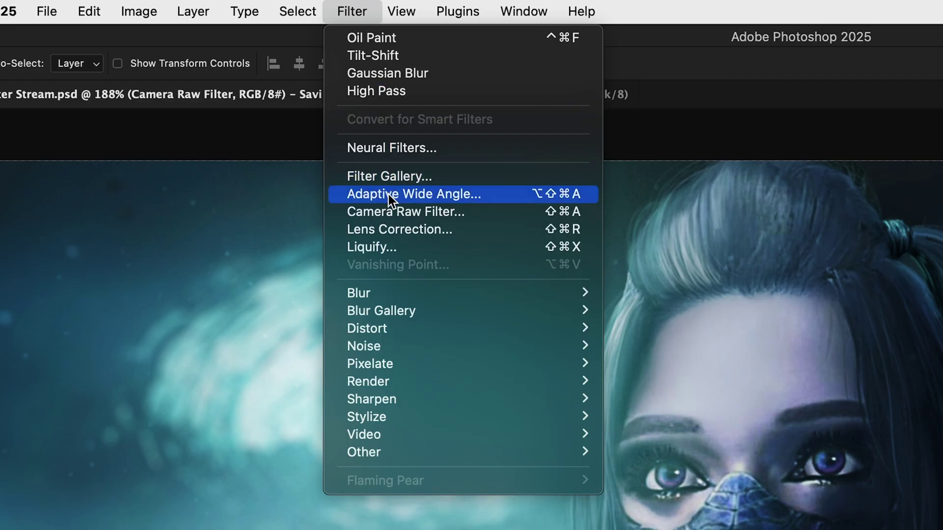
In Camera Raw, add Texture +24 and Clarity +19, keeping Dehaze and Blues hue at 0.
{"action": "left_click", "coordinate": [387, 211]}
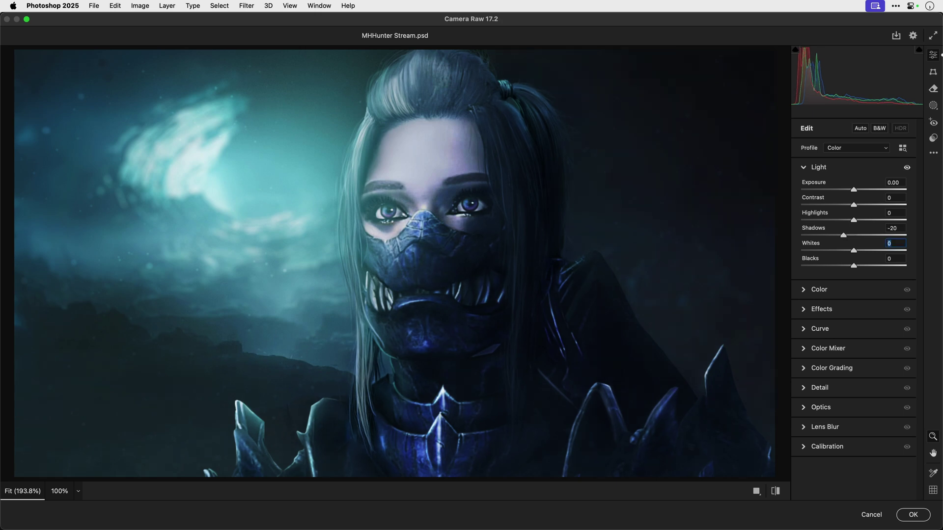
{"action": "left_click", "coordinate": [819, 167]}
{"action": "left_click", "coordinate": [822, 206]}
{"action": "left_click_drag", "start_coordinate": [853, 227], "coordinate": [814, 294]}
{"action": "double_click", "coordinate": [860, 258]}
{"action": "left_click", "coordinate": [806, 332]}
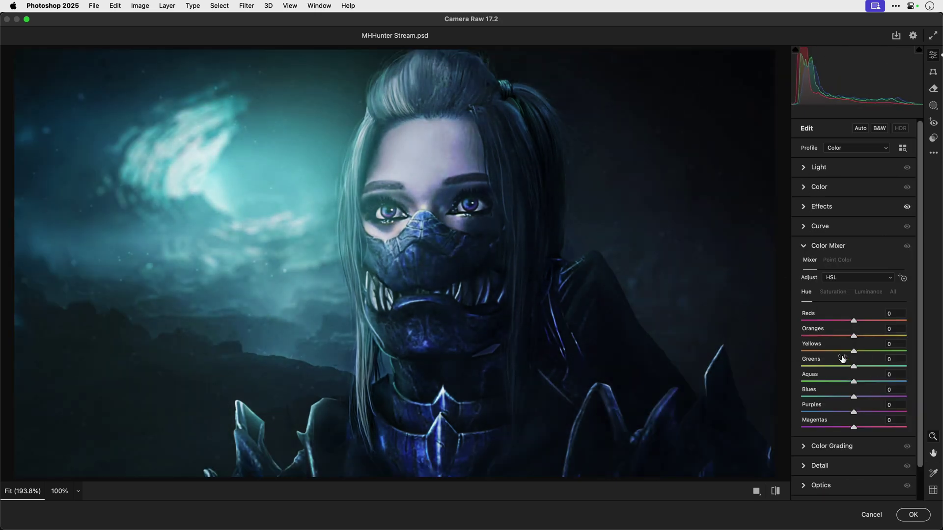
{"action": "left_click_drag", "start_coordinate": [854, 396], "coordinate": [835, 396]}
{"action": "double_click", "coordinate": [854, 396]}
{"action": "left_click", "coordinate": [820, 466]}
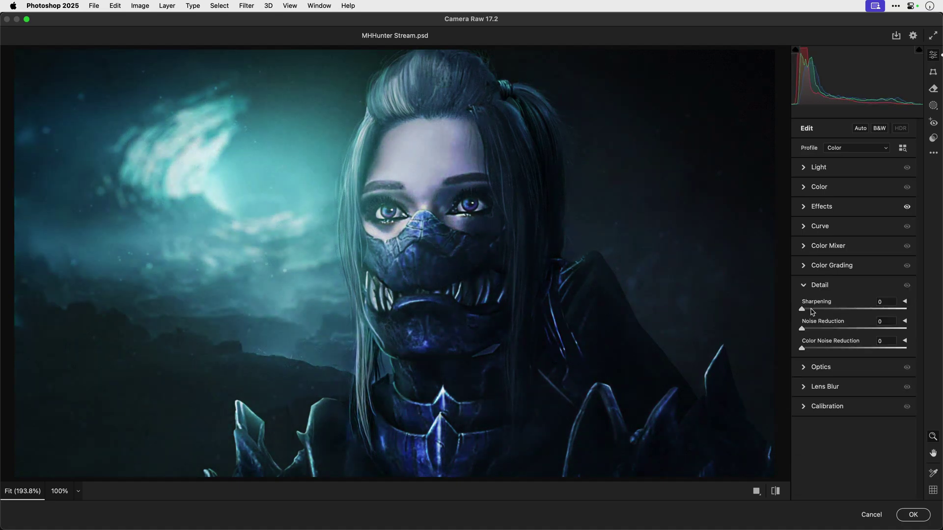